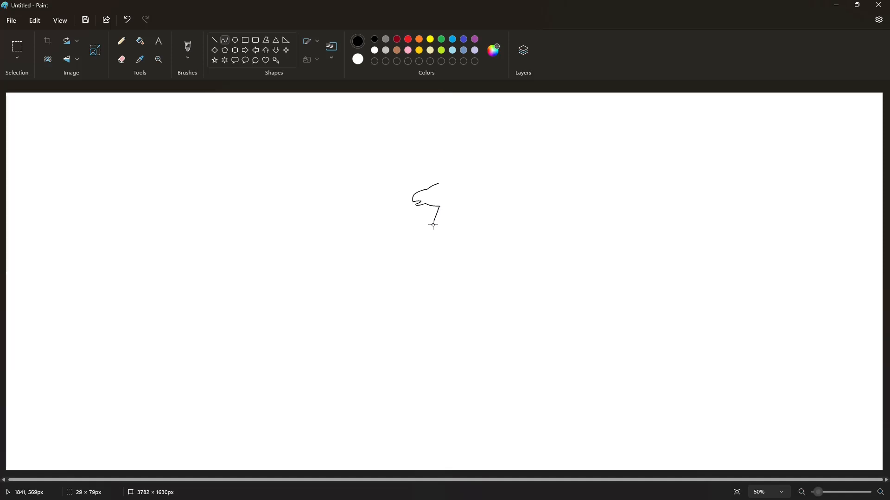
- Finish the curve of the horse's throat and start the forelock above the forehead with short curves
click(425, 235)
click(469, 231)
click(435, 183)
drag(435, 183, 439, 181)
click(473, 180)
click(331, 54)
click(335, 125)
drag(336, 128, 396, 132)
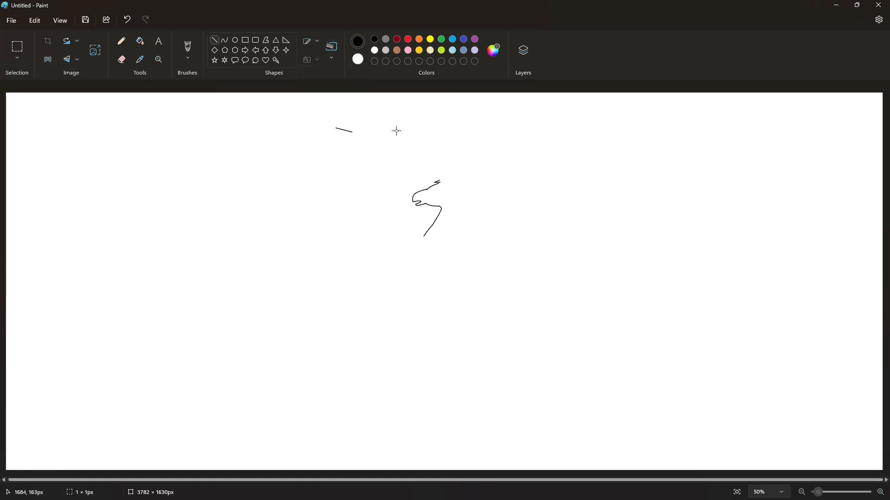
- Extend the horse's forelock with short jagged strands using the Line tool
mouse_move(438, 181)
mouse_down()
mouse_move(428, 180)
mouse_move(445, 173)
mouse_move(462, 183)
mouse_move(437, 176)
mouse_move(473, 155)
mouse_move(442, 177)
mouse_up()
click(454, 180)
click(215, 40)
click(485, 182)
click(470, 179)
- Draw the pointed ear and the top of the head behind the forelock with curves and a freeform shape
click(224, 41)
click(462, 180)
click(468, 175)
click(475, 175)
click(480, 175)
click(267, 40)
click(446, 177)
click(444, 177)
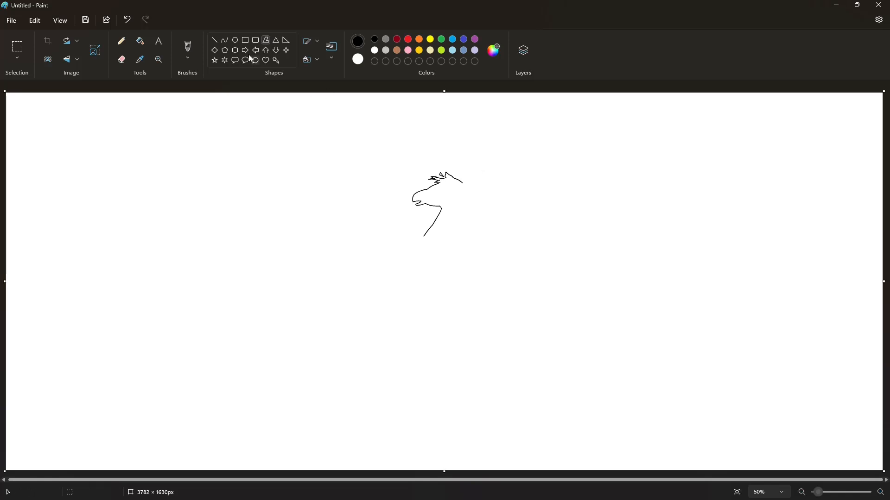
- Draw the mane as wavy pointed strands running down the back of the neck with the Curve tool
click(225, 40)
mouse_move(463, 183)
mouse_down()
mouse_move(485, 197)
mouse_move(467, 196)
mouse_move(488, 206)
mouse_move(470, 198)
mouse_move(479, 204)
mouse_up()
click(529, 209)
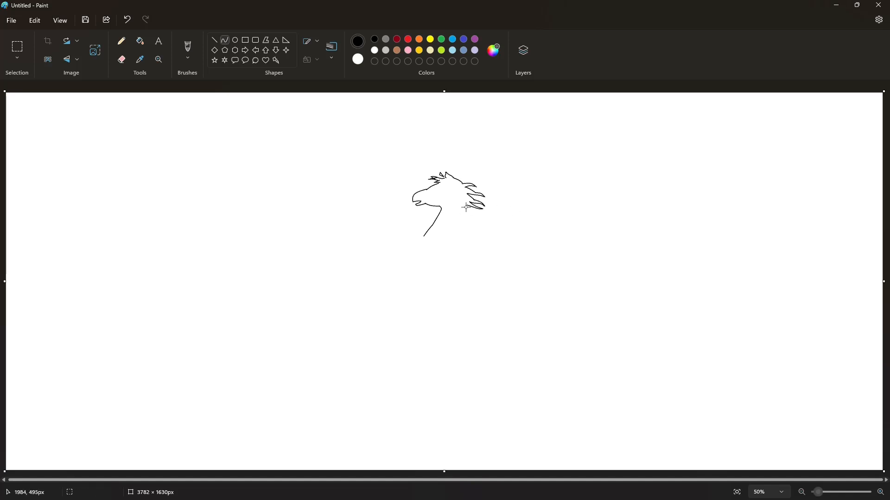
mouse_move(466, 207)
mouse_down()
mouse_move(483, 219)
mouse_move(475, 221)
mouse_move(481, 228)
mouse_move(466, 222)
mouse_move(479, 242)
mouse_move(463, 241)
mouse_move(475, 239)
mouse_move(477, 250)
mouse_move(460, 245)
mouse_move(480, 249)
mouse_move(463, 246)
mouse_move(469, 258)
mouse_up()
- Draw the chest and the outer edge of the raised front leg down to its hoof with curves
mouse_move(423, 237)
mouse_down()
mouse_move(377, 250)
mouse_move(389, 225)
mouse_move(396, 237)
mouse_move(378, 250)
mouse_move(393, 241)
mouse_move(389, 226)
mouse_move(367, 274)
mouse_up()
key(ctrl+z)
click(389, 226)
click(461, 232)
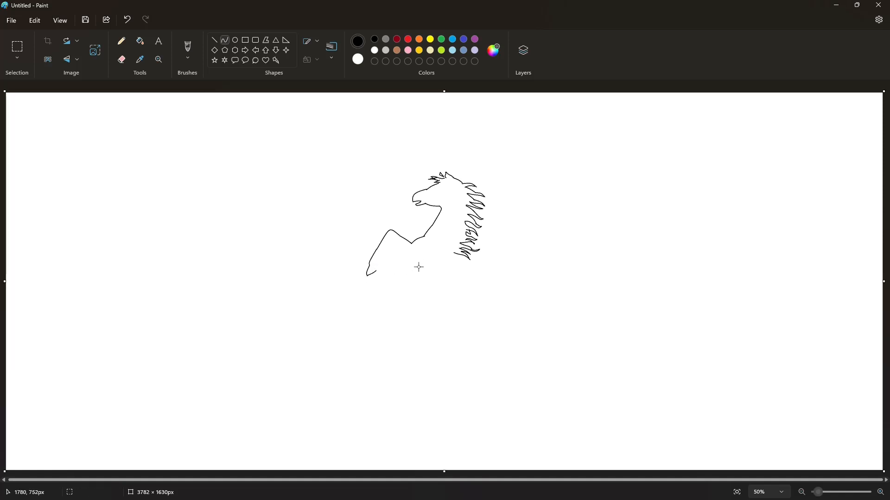
- Complete the hoof and inner edge of the raised front leg and start the second front leg below it
mouse_move(375, 267)
mouse_down()
mouse_move(391, 240)
mouse_move(402, 256)
mouse_up()
click(404, 268)
click(418, 259)
click(385, 249)
drag(396, 250, 394, 250)
click(458, 262)
drag(389, 263, 380, 267)
- Draw the remaining edges and hoof of the second front leg, joining it to the underside of the chest
mouse_move(387, 261)
mouse_down()
mouse_move(384, 248)
mouse_move(393, 298)
mouse_move(387, 264)
mouse_move(448, 315)
mouse_up()
click(443, 261)
click(402, 290)
click(423, 289)
click(402, 284)
click(415, 269)
click(390, 259)
click(393, 269)
click(399, 263)
click(409, 278)
click(442, 269)
click(418, 291)
click(441, 303)
click(457, 305)
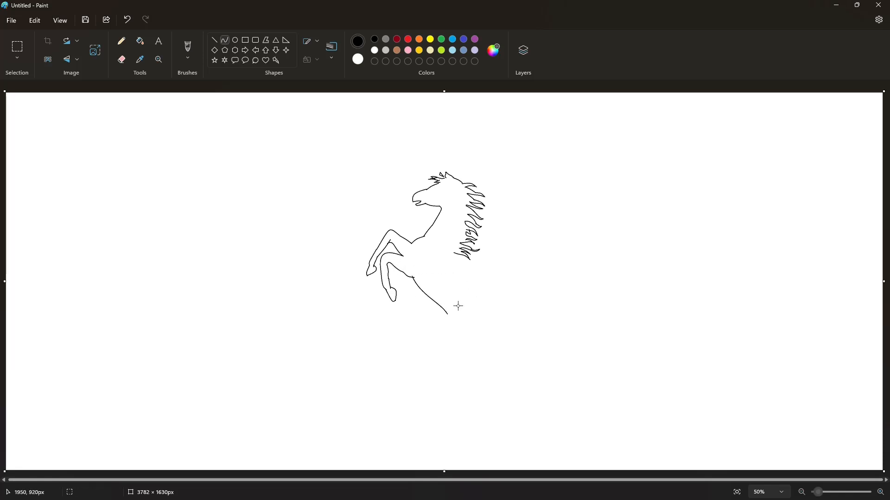
key(ctrl+z)
- Draw the belly as one curve from the second front leg down toward the hind legs
drag(414, 277, 450, 315)
click(418, 292)
click(435, 299)
click(498, 310)
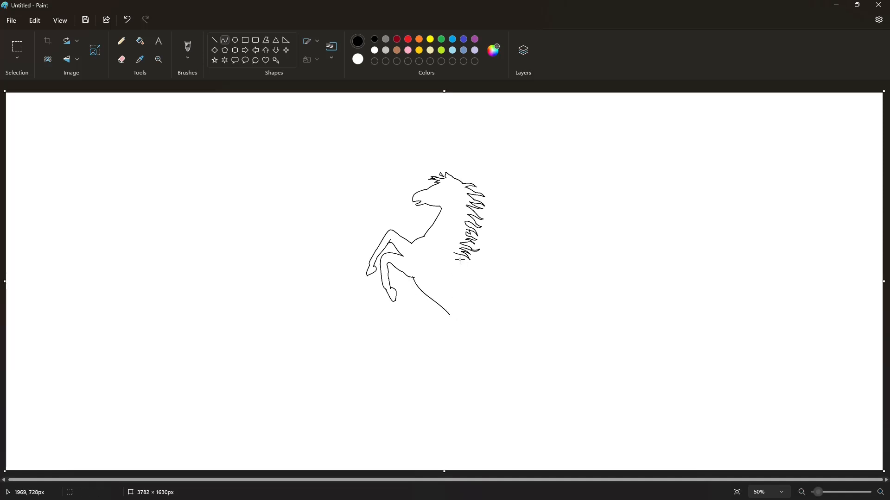
drag(453, 252, 489, 308)
click(445, 269)
click(474, 276)
key(ctrl+z)
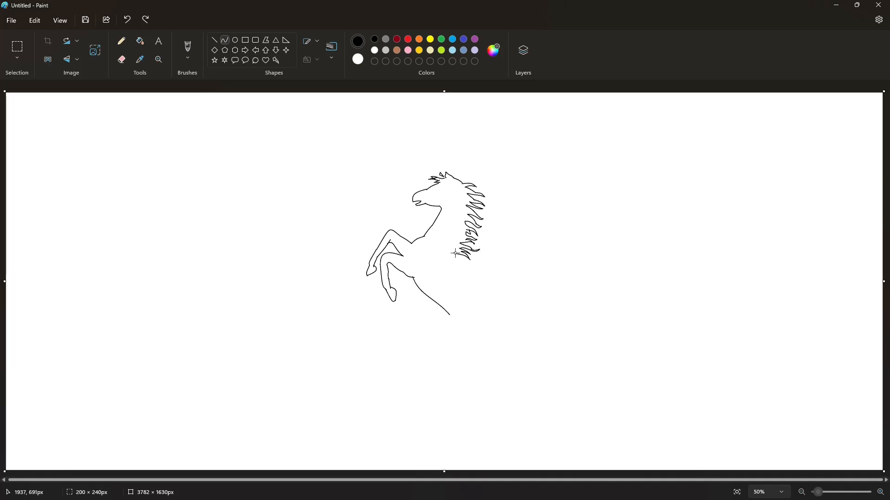
drag(454, 253, 488, 307)
click(443, 268)
click(479, 279)
key(ctrl+z)
- Draw the back curve from the mane's base to the rump and a short thigh curve at the belly's end
mouse_move(454, 253)
mouse_down()
mouse_move(488, 307)
mouse_move(482, 284)
mouse_up()
click(447, 269)
drag(449, 315, 434, 306)
key(ctrl+z)
click(441, 307)
click(444, 309)
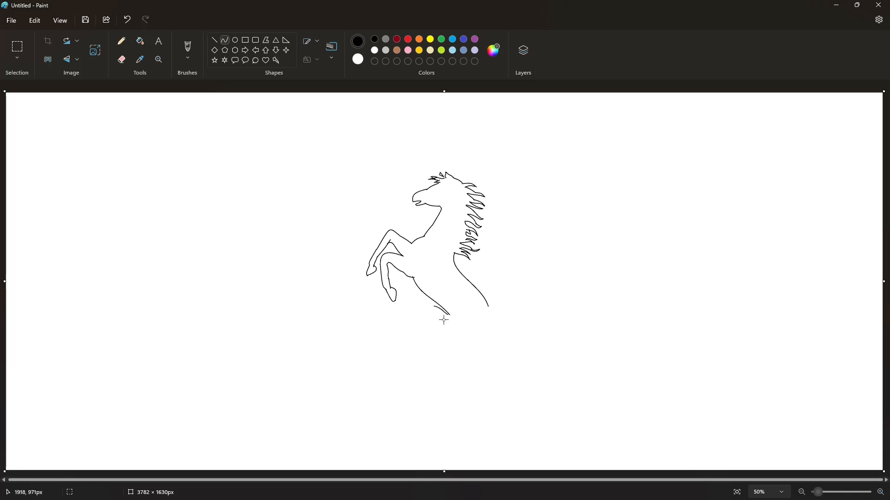
- Draw the front edge of the far hind leg from the end of the belly down to the hock
click(880, 492)
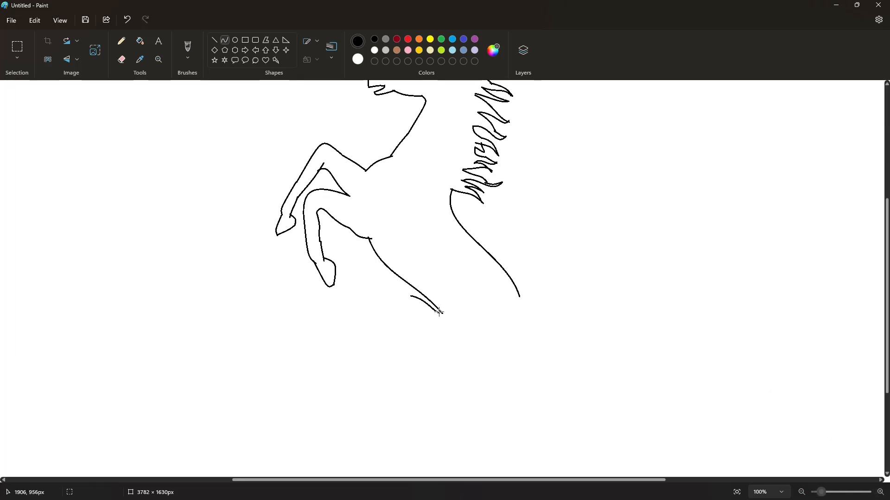
click(801, 492)
mouse_move(434, 307)
mouse_down()
mouse_move(444, 338)
mouse_move(400, 347)
mouse_move(455, 354)
mouse_move(422, 349)
mouse_move(451, 350)
mouse_move(448, 336)
mouse_up()
click(445, 342)
click(446, 342)
click(491, 338)
- Draw the upper edge of the far hind leg's lower part out to the hoof tip
click(424, 342)
click(425, 342)
click(439, 346)
click(405, 344)
click(406, 343)
click(451, 347)
click(407, 354)
- Draw the underside of the far hind hoof and the leg's lower edge back around the hock
click(409, 354)
click(451, 366)
click(424, 349)
click(425, 350)
click(474, 356)
key(ctrl+z)
click(416, 348)
click(418, 349)
click(463, 361)
click(431, 347)
click(488, 357)
click(453, 352)
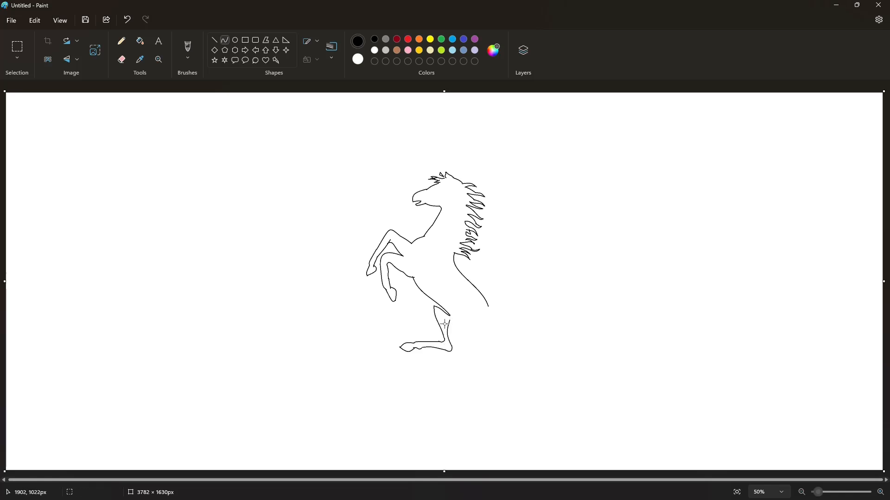
- Redraw the far hind leg's rear edge and outline the near hind leg's front edge and hoof
key(ctrl+z)
mouse_move(453, 320)
mouse_down()
mouse_move(457, 305)
mouse_move(458, 354)
mouse_move(448, 331)
mouse_move(447, 368)
mouse_move(436, 386)
mouse_move(446, 381)
mouse_up()
click(456, 338)
click(512, 344)
drag(443, 384, 449, 374)
click(495, 386)
- Draw the rear edge of the near hind leg from the hoof over the hock up to the buttock
drag(448, 378, 468, 354)
click(479, 377)
drag(468, 358, 473, 337)
click(506, 361)
mouse_move(469, 344)
mouse_down()
mouse_move(488, 316)
mouse_move(487, 330)
mouse_up()
click(503, 345)
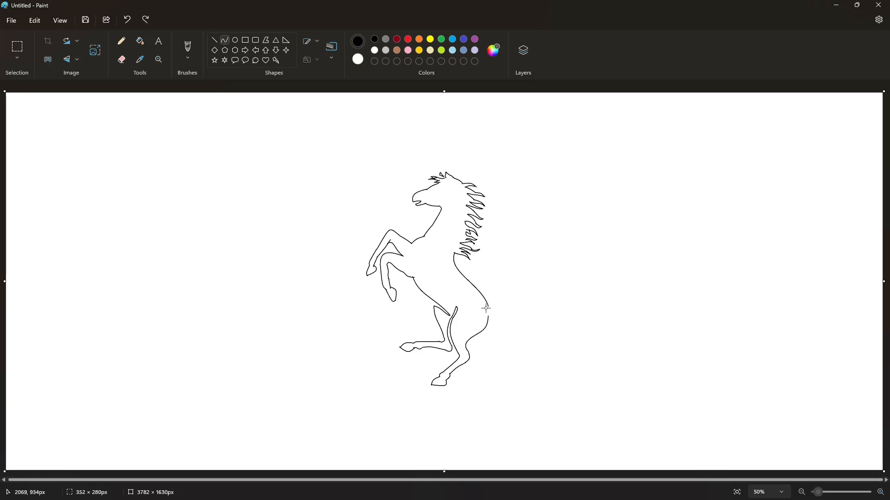
- Draw the tail's inner edge rising from the rump and the pointed strands at its tip
mouse_move(487, 307)
mouse_down()
mouse_move(508, 287)
mouse_move(508, 302)
mouse_move(516, 241)
mouse_up()
click(576, 307)
mouse_move(509, 262)
mouse_down()
mouse_move(499, 256)
mouse_move(509, 260)
mouse_move(515, 241)
mouse_move(511, 265)
mouse_up()
click(555, 269)
click(540, 256)
- Draw the tail's outer edge from the tip strands back down to the tail's base
drag(516, 256, 502, 312)
click(572, 258)
key(ctrl+z)
mouse_move(509, 298)
mouse_down()
mouse_move(519, 306)
mouse_move(491, 341)
mouse_move(494, 321)
mouse_up()
click(552, 332)
- Draw the small pointed hair strands hanging below the tail's base, joining them to the buttock
drag(494, 325, 491, 332)
click(536, 345)
drag(490, 328, 494, 312)
click(489, 324)
click(493, 311)
scroll(442, 187, up, 2)
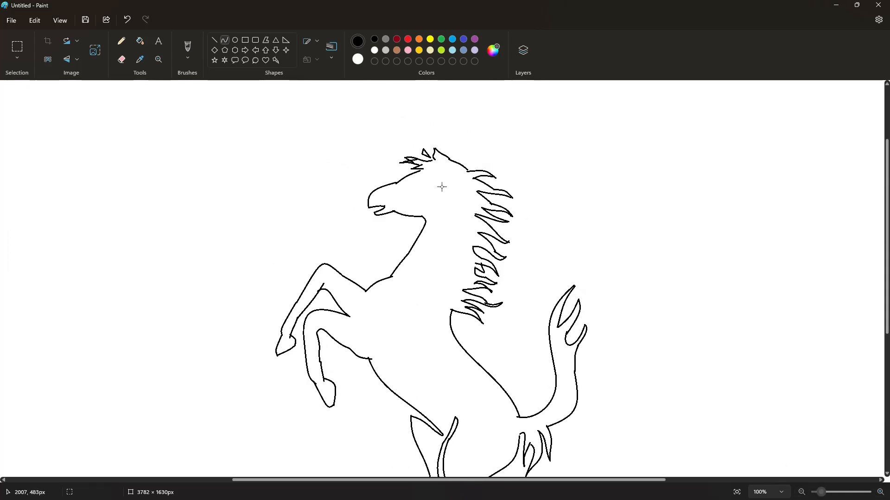
click(213, 41)
click(140, 41)
click(443, 256)
key(ctrl+z)
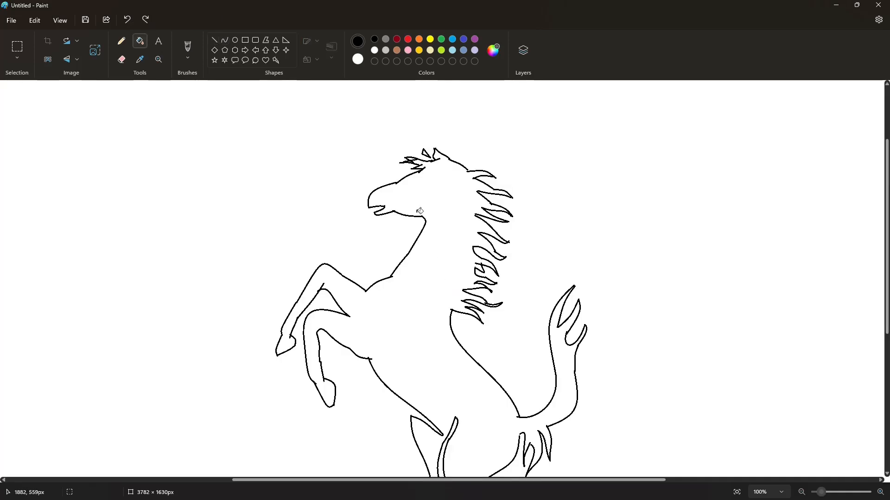
- Close the outline gaps at the far hind leg, tail base and top of the mane with short lines
click(214, 40)
scroll(481, 230, down, 2)
drag(368, 382, 379, 377)
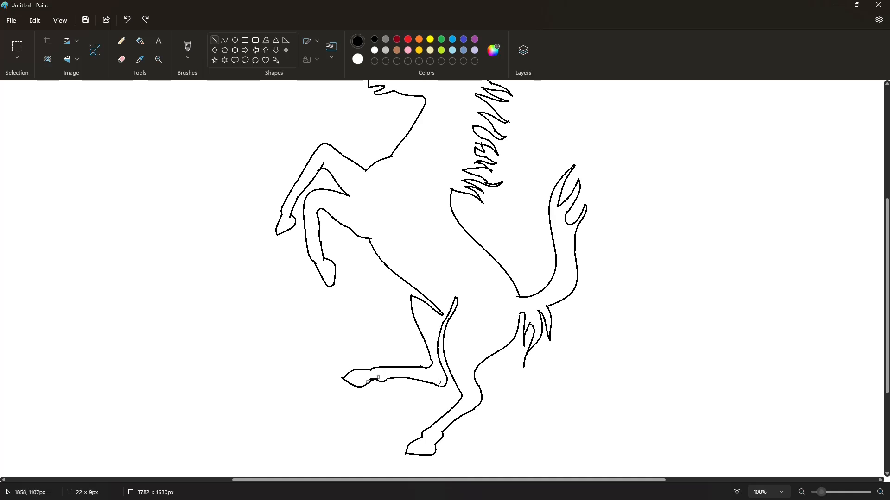
click(439, 383)
mouse_move(516, 319)
mouse_down()
mouse_move(525, 307)
mouse_move(528, 321)
mouse_up()
click(611, 346)
scroll(584, 332, up, 2)
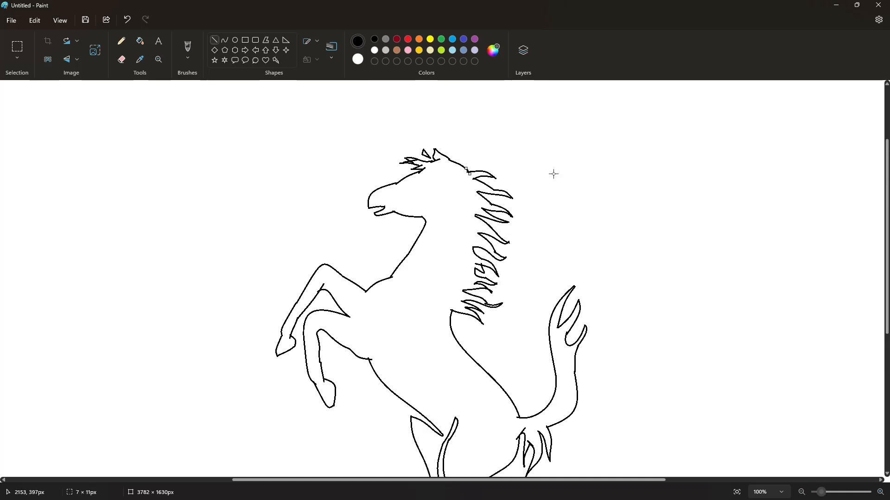
scroll(601, 310, down, 1)
- Fill the horse's body, ear and forelock with black
click(140, 40)
click(414, 221)
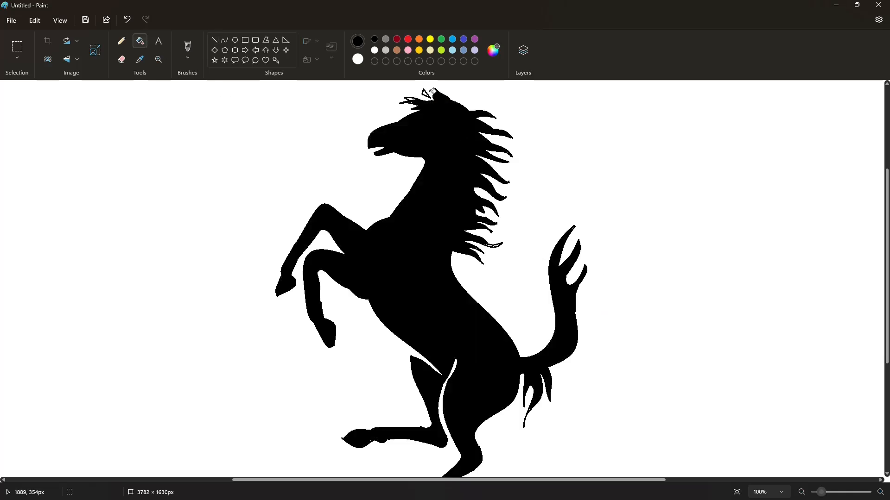
scroll(499, 356, up, 1)
- Change the line thickness and touch up the mane's lowest strand and the tail tip with black lines
click(213, 40)
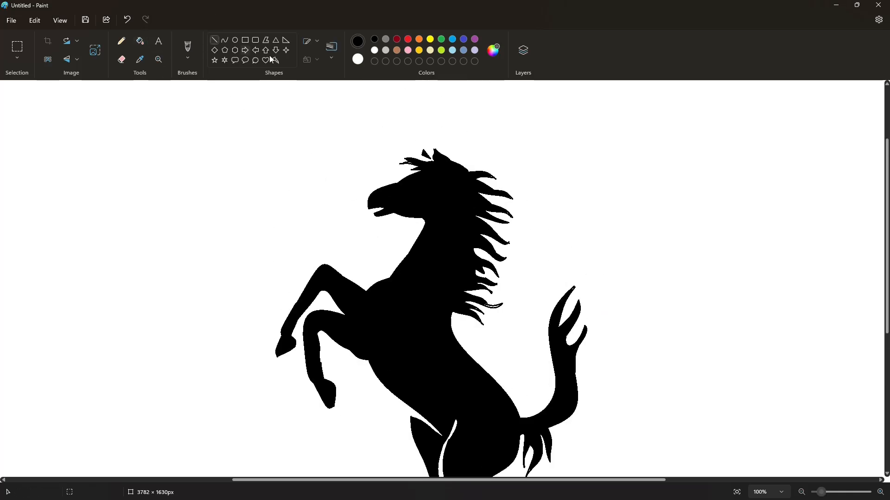
click(331, 46)
click(347, 118)
scroll(519, 273, down, 2)
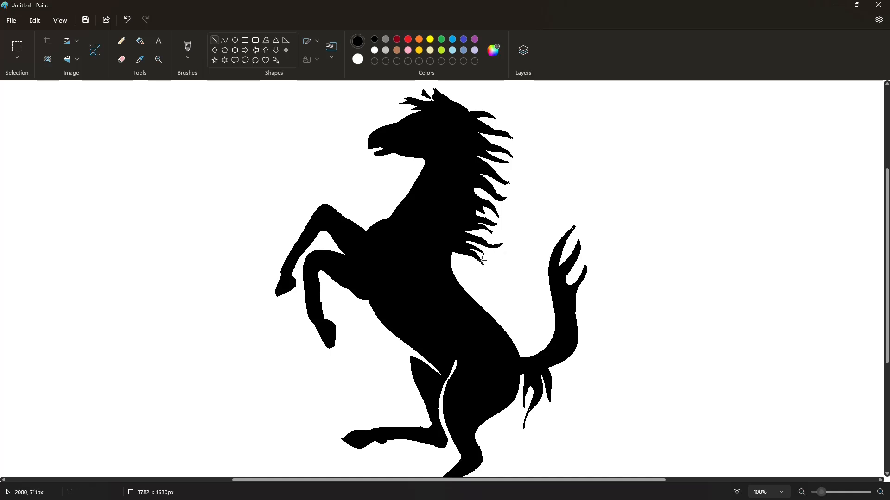
scroll(591, 224, down, 2)
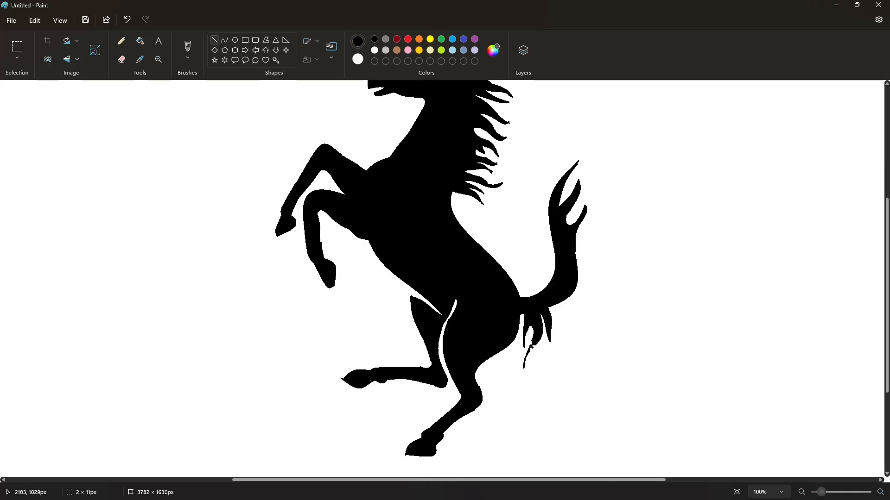
scroll(413, 366, up, 2)
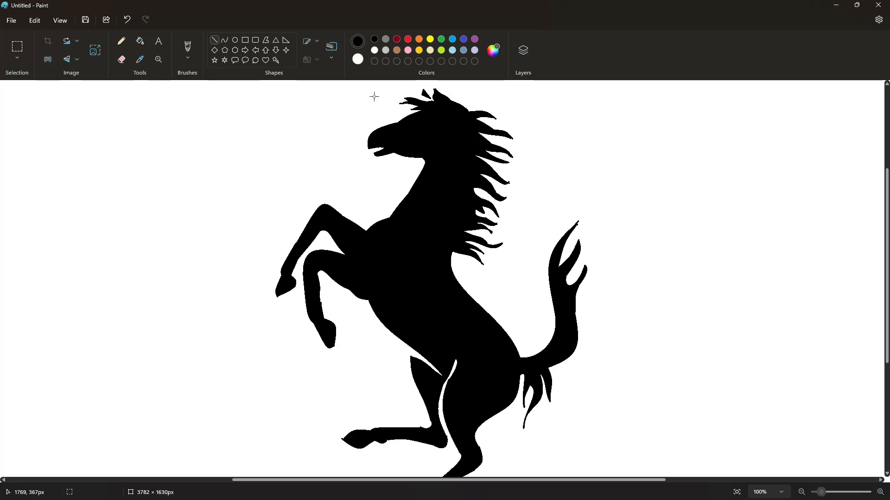
- Change the line colour to white and its thickness, and trim the edges of the ear, mane and muzzle
click(375, 50)
scroll(448, 157, up, 2)
click(332, 51)
click(334, 121)
drag(441, 149, 444, 151)
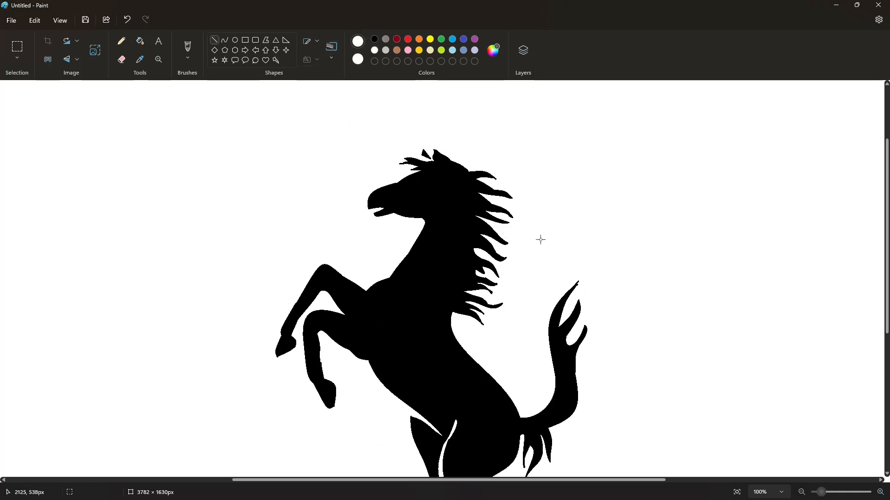
scroll(541, 240, down, 2)
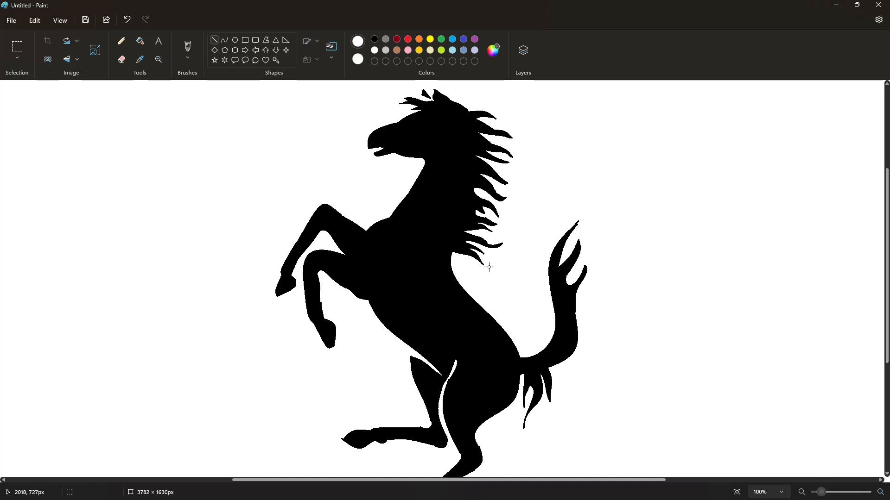
scroll(515, 264, up, 2)
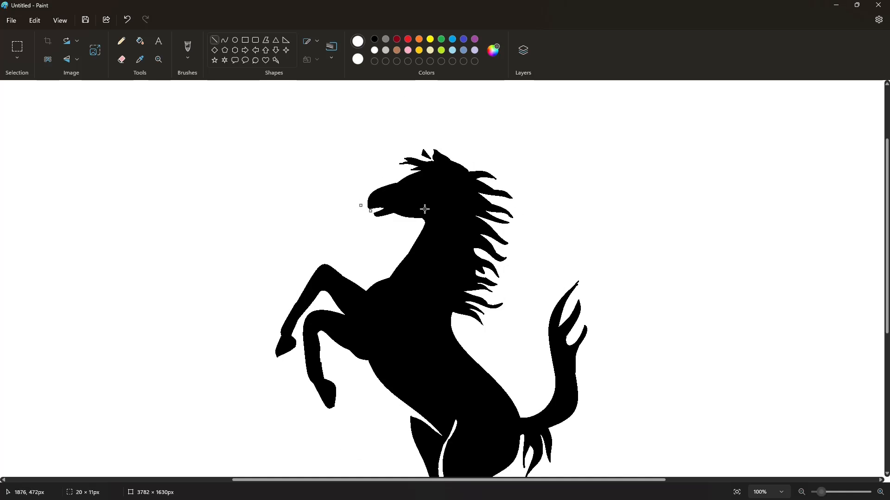
- Trim the hind hooves and the tail tip with short white lines
scroll(264, 298, down, 4)
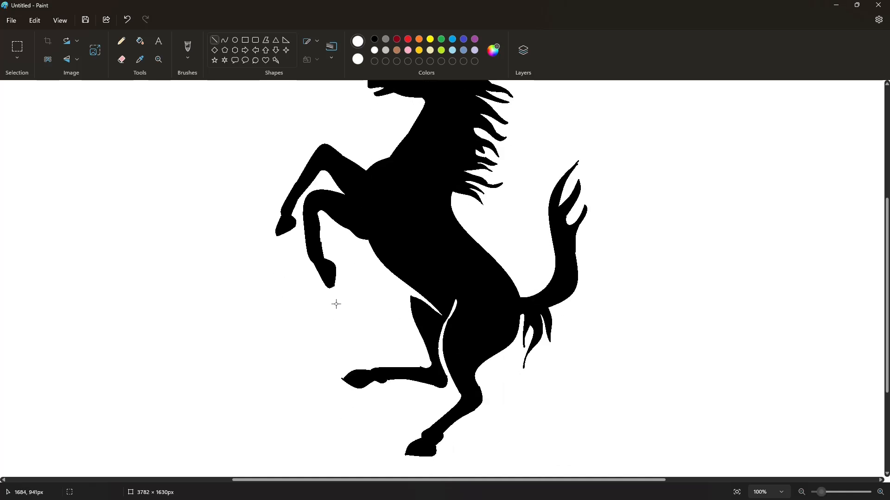
scroll(339, 303, down, 2)
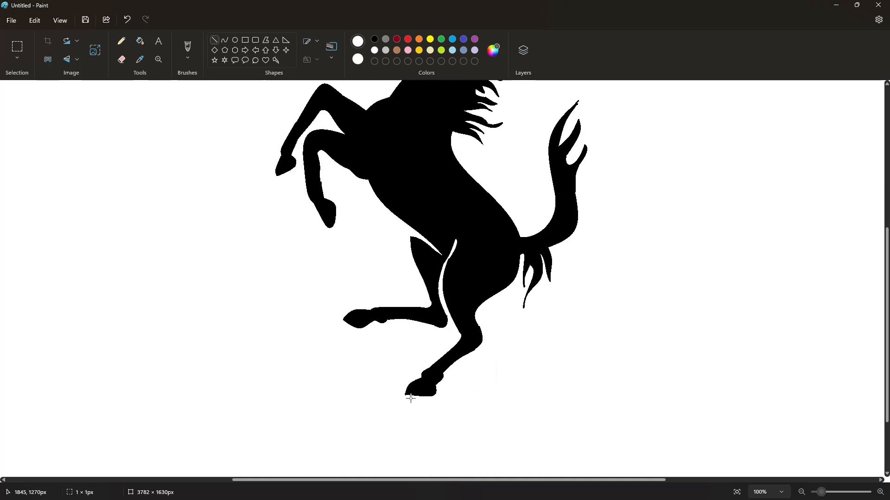
drag(401, 393, 408, 398)
scroll(509, 382, up, 2)
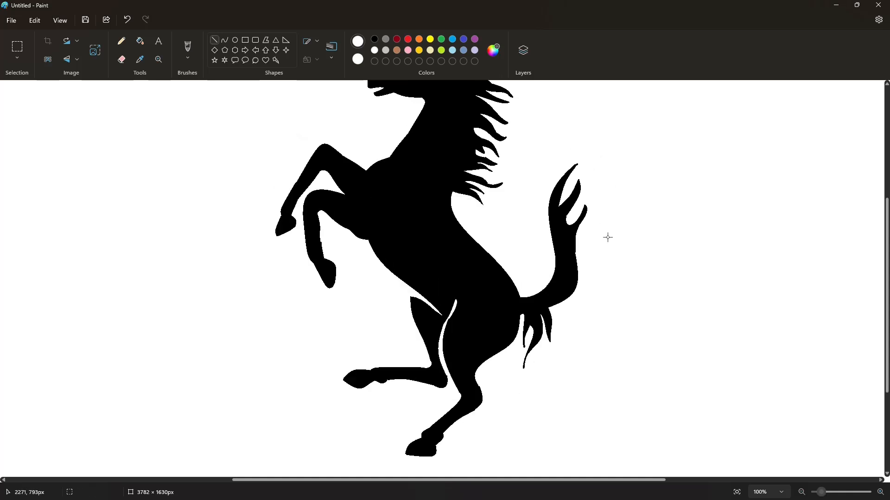
- Switch the line colour back to black and smooth the tail's edge with a short line
click(375, 39)
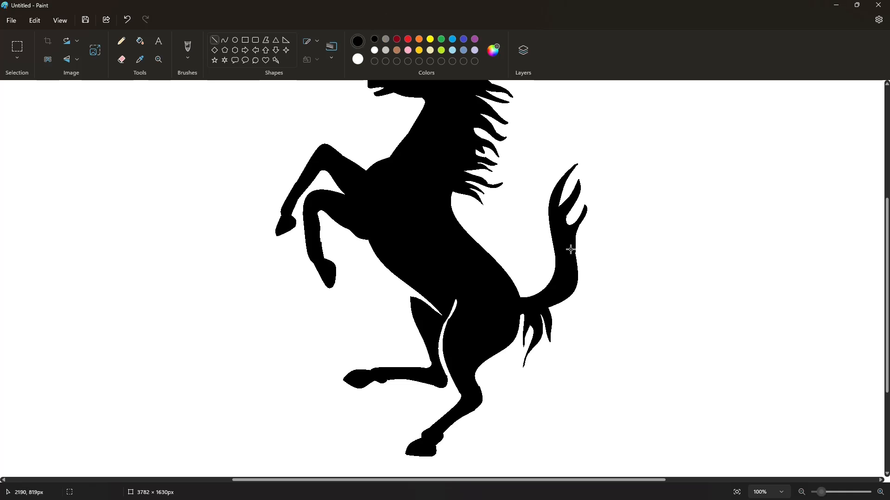
drag(571, 249, 571, 259)
scroll(606, 250, up, 2)
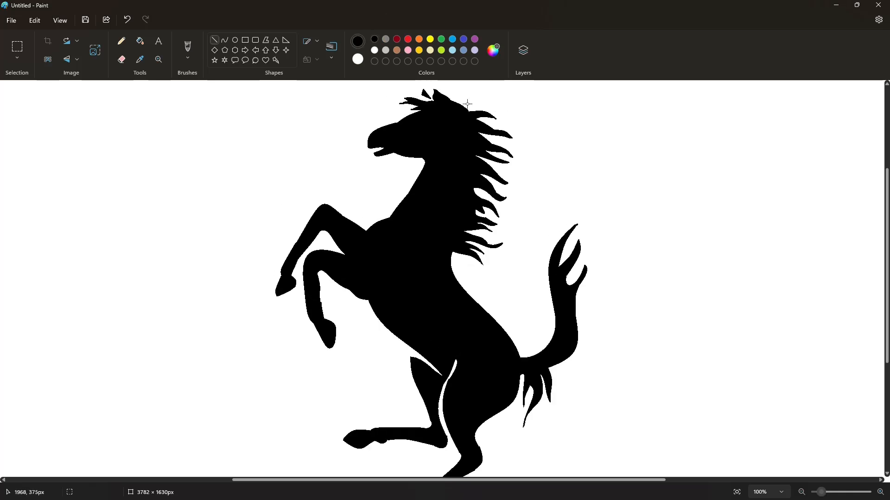
- Fill the whole black horse silhouette with brown
click(140, 40)
click(397, 50)
click(452, 225)
scroll(657, 323, down, 3)
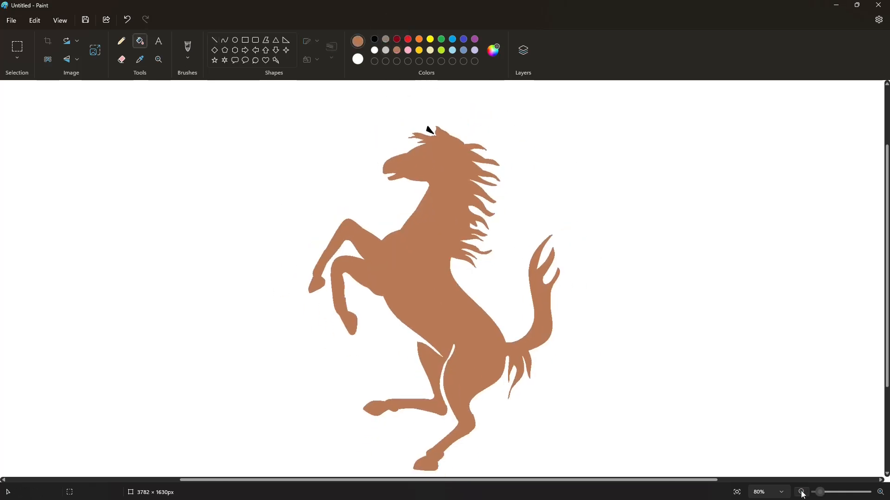
- Draw black curves for the horse's eye, brow and nostril, adjusting the line thickness
click(225, 40)
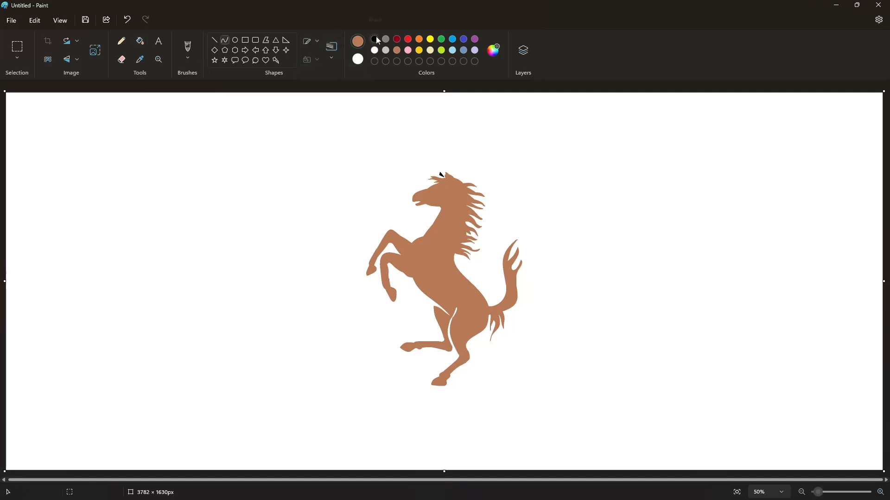
drag(438, 191, 436, 187)
key(ctrl+z)
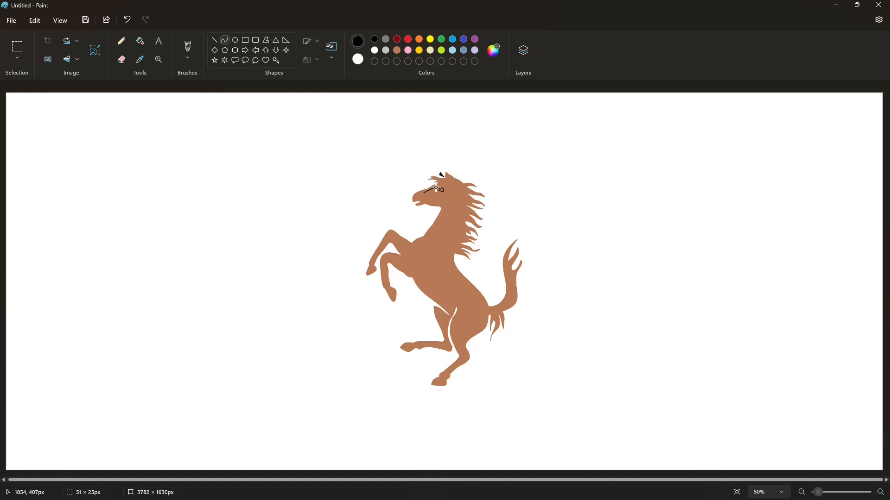
click(432, 191)
click(331, 46)
click(337, 85)
drag(412, 196, 416, 202)
click(414, 200)
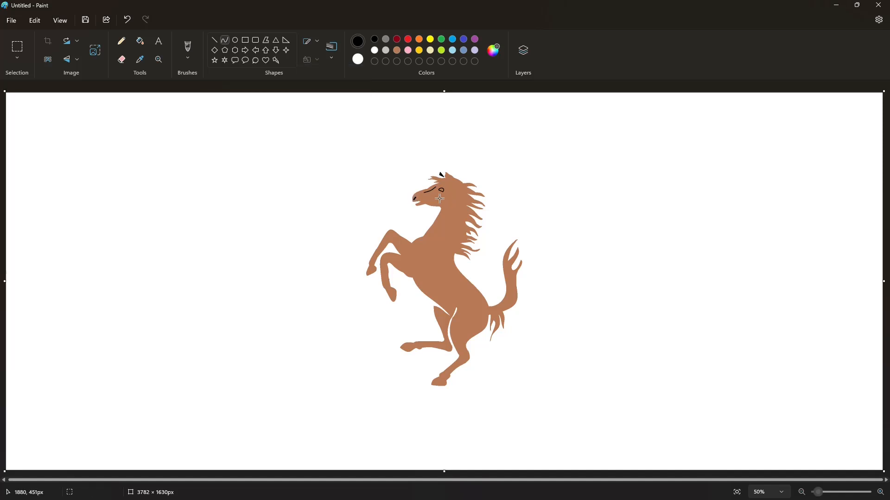
click(415, 199)
- Draw black contour curves along the horse's back, belly, chest and neck
mouse_move(449, 262)
mouse_down()
mouse_move(463, 280)
mouse_move(439, 300)
mouse_up()
click(452, 274)
click(427, 291)
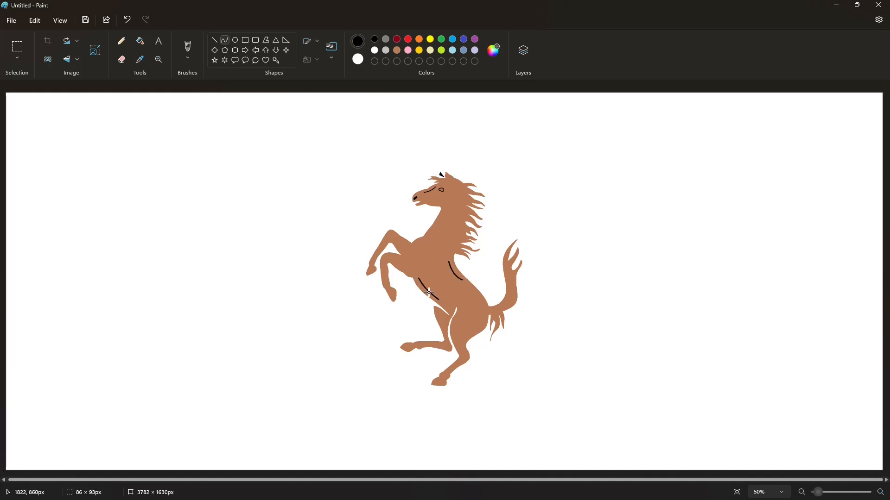
click(429, 289)
mouse_move(424, 242)
mouse_down()
mouse_move(438, 242)
mouse_move(449, 216)
mouse_up()
click(431, 239)
click(431, 239)
click(446, 225)
click(446, 225)
- Change the line thickness and draw small black details at the horse's jaw, cheek and mouth corner
click(332, 46)
mouse_move(424, 200)
mouse_down()
mouse_move(449, 205)
mouse_move(445, 189)
mouse_up()
key(ctrl+z)
click(215, 40)
click(455, 202)
click(225, 41)
click(443, 201)
click(443, 202)
click(496, 203)
click(214, 40)
click(463, 194)
- Refine the eye with a small black curve above it
click(881, 492)
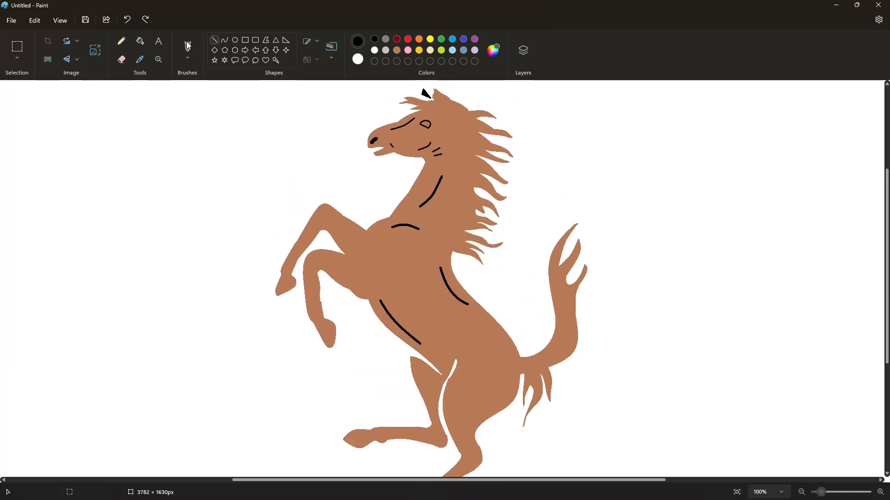
click(225, 40)
drag(421, 125, 429, 119)
click(479, 122)
click(802, 492)
- Adjust the line thickness and draw the first short black dashes at the top of the mane
drag(440, 172, 441, 174)
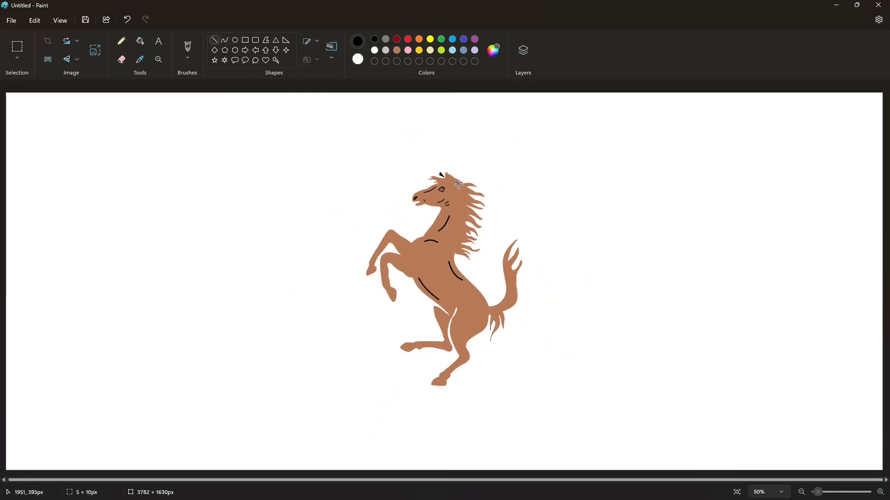
key(ctrl+z)
click(331, 50)
click(345, 110)
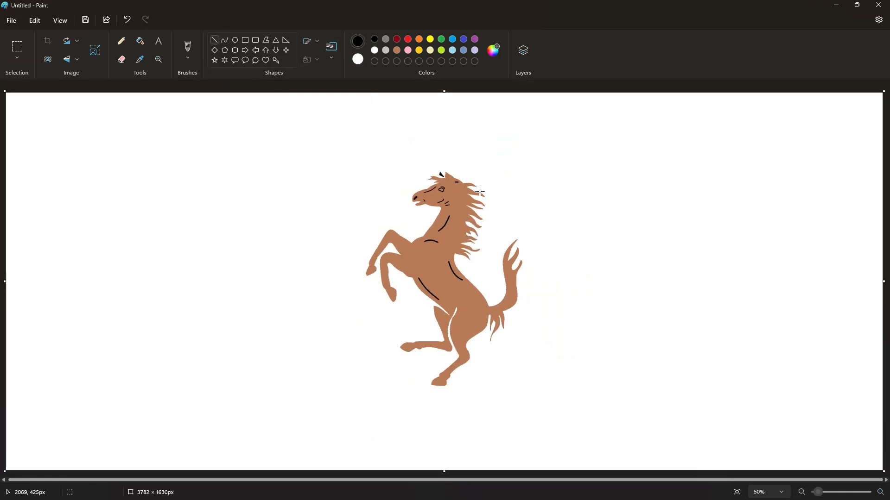
drag(460, 192, 459, 233)
click(534, 189)
key(ctrl+z)
click(331, 51)
click(339, 114)
- Continue the row of short black dashes down the base of the mane to its lowest strands
click(482, 204)
click(460, 202)
click(464, 212)
click(496, 207)
click(468, 230)
click(485, 214)
click(474, 238)
click(499, 230)
click(472, 242)
click(467, 244)
click(539, 252)
- Draw short black lines along the upper raised foreleg and its hoof, and change the line thickness
drag(384, 240, 381, 248)
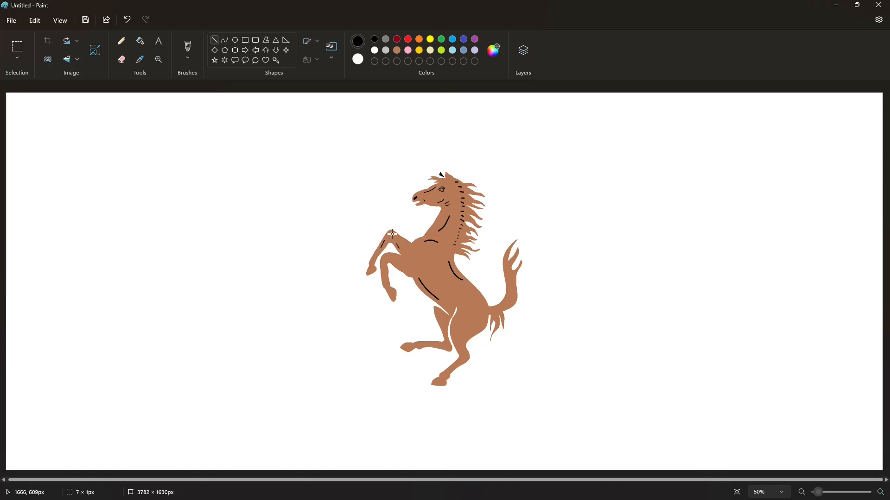
click(373, 263)
click(411, 266)
mouse_move(369, 273)
mouse_down()
mouse_move(414, 248)
mouse_move(385, 278)
mouse_up()
click(331, 51)
click(332, 121)
key(ctrl+z)
- Draw black curves on the shoulder and along the lower foreleg
click(225, 41)
click(459, 254)
click(399, 268)
click(383, 274)
key(ctrl+z)
click(384, 273)
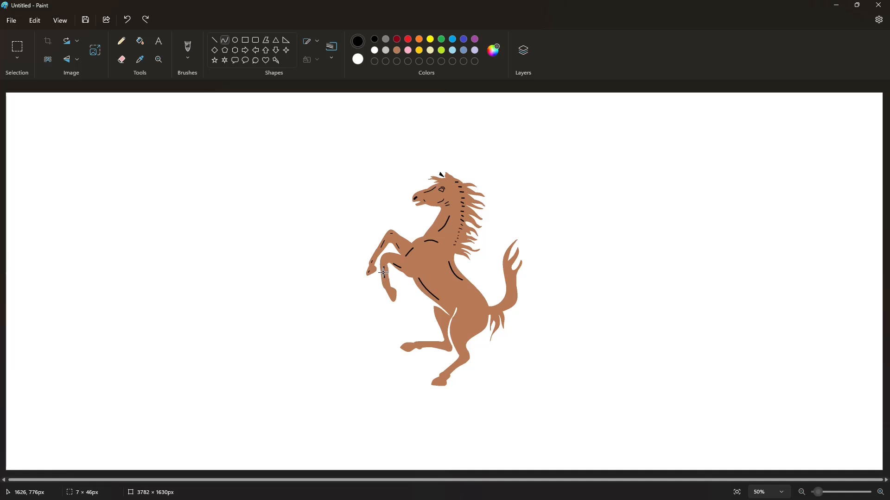
click(424, 273)
- Draw black curves on the tail, hip, rump and thigh
drag(503, 308, 512, 286)
double_click(513, 297)
mouse_move(458, 299)
mouse_down()
mouse_move(483, 319)
mouse_move(454, 330)
mouse_up()
double_click(459, 296)
click(519, 322)
double_click(454, 327)
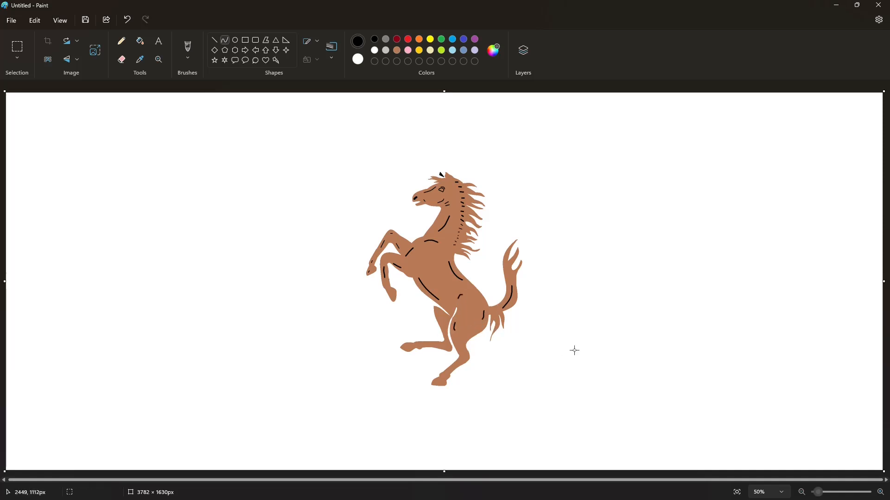
- Change the line thickness and draw short black lines along both hind legs and on the hooves
click(214, 40)
click(331, 51)
click(340, 98)
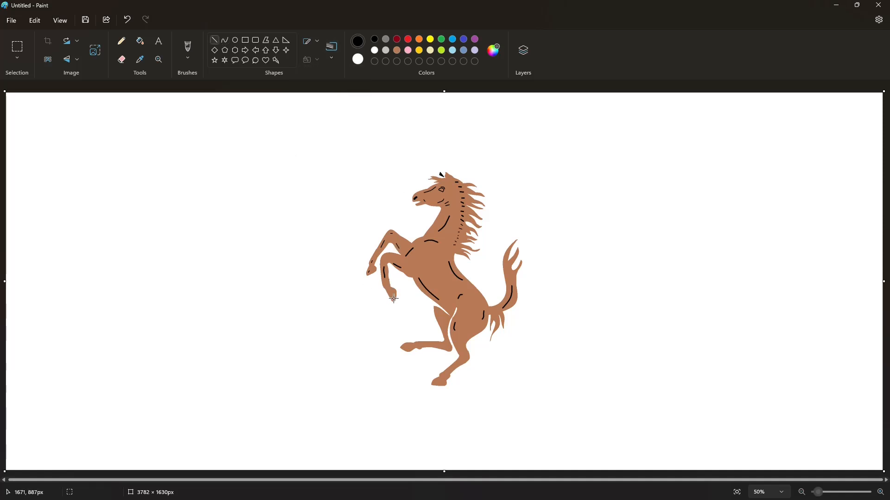
click(447, 343)
mouse_move(429, 345)
mouse_down()
mouse_move(440, 345)
mouse_move(406, 345)
mouse_up()
click(459, 344)
drag(444, 376, 465, 358)
- Fill the horse's eye with white
click(881, 493)
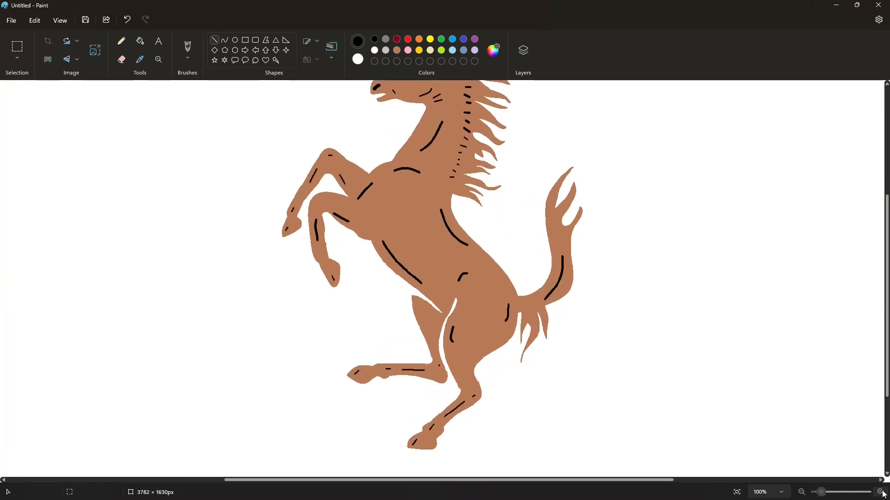
scroll(547, 391, up, 2)
click(881, 492)
click(140, 40)
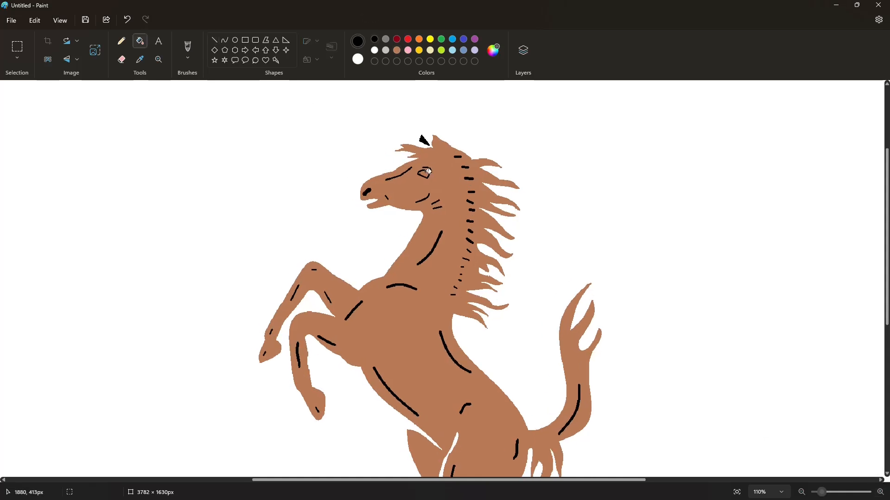
click(375, 50)
click(425, 173)
- Change the line thickness and trim the white eye with a brown curve
click(225, 41)
click(397, 50)
click(332, 51)
click(332, 133)
drag(415, 180, 425, 175)
click(214, 40)
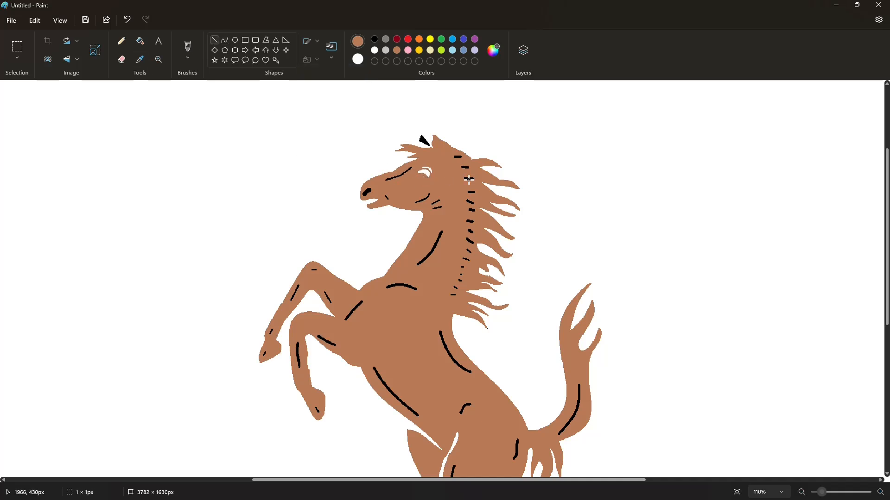
- Fill the brow curve and the nostril with white
click(140, 40)
click(374, 50)
click(374, 182)
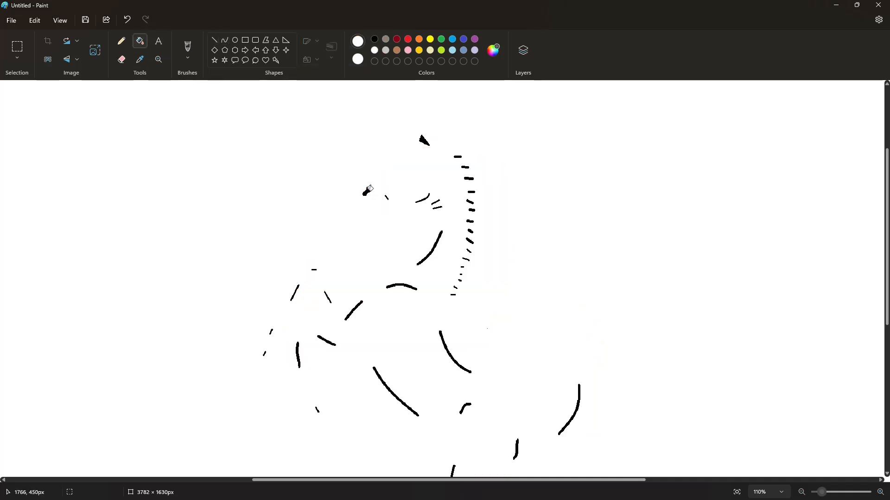
key(ctrl+z)
click(369, 190)
click(388, 196)
key(ctrl+z)
click(388, 197)
key(ctrl+z)
- Fill the mouth corner, jaw curve and two cheek lines with white
click(880, 492)
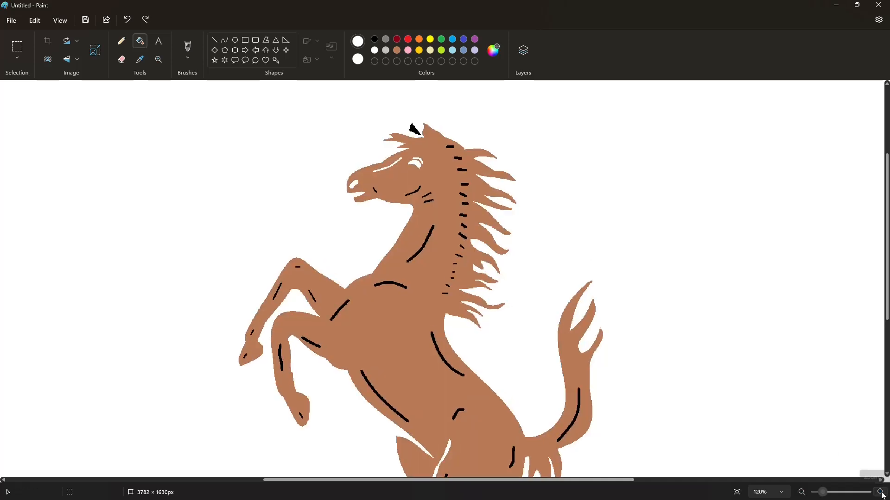
click(880, 492)
click(880, 492)
click(880, 492)
click(355, 212)
click(415, 211)
click(432, 219)
click(436, 228)
- Fill the black dashes along the base of the mane with white
click(465, 150)
click(475, 166)
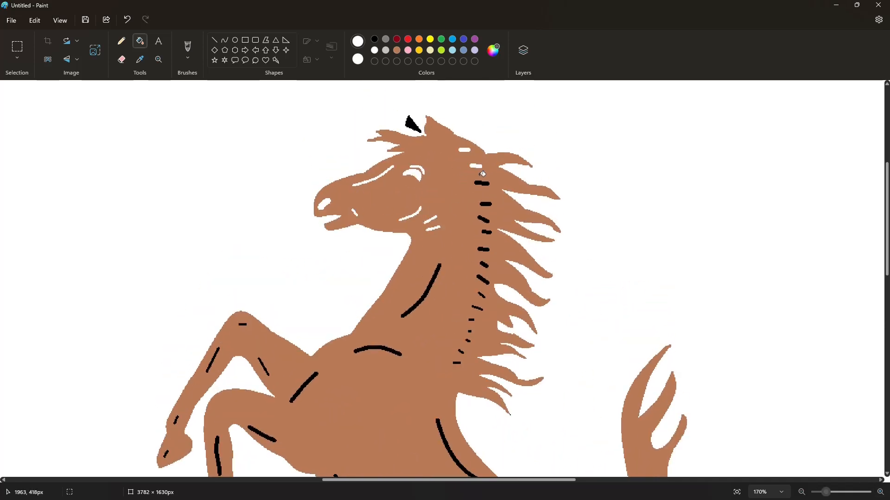
click(482, 183)
click(486, 204)
click(483, 219)
click(486, 232)
click(483, 249)
click(484, 265)
click(484, 279)
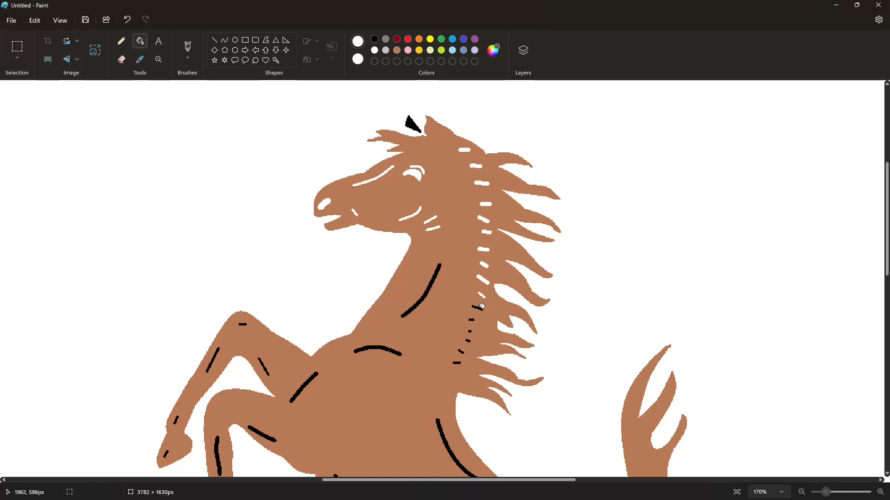
- Fill the neck and chest curves and the upper raised foreleg's lines with white
click(435, 279)
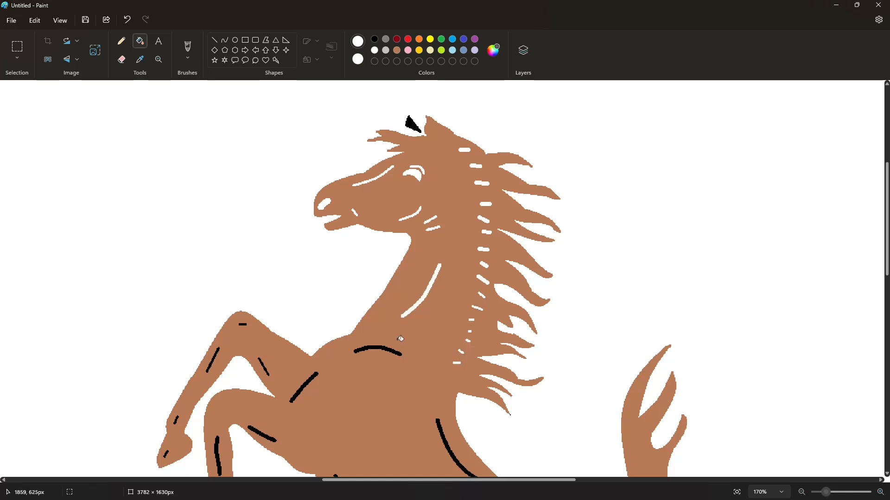
click(396, 353)
scroll(282, 264, down, 2)
click(242, 202)
key(ctrl+z)
click(242, 204)
click(219, 229)
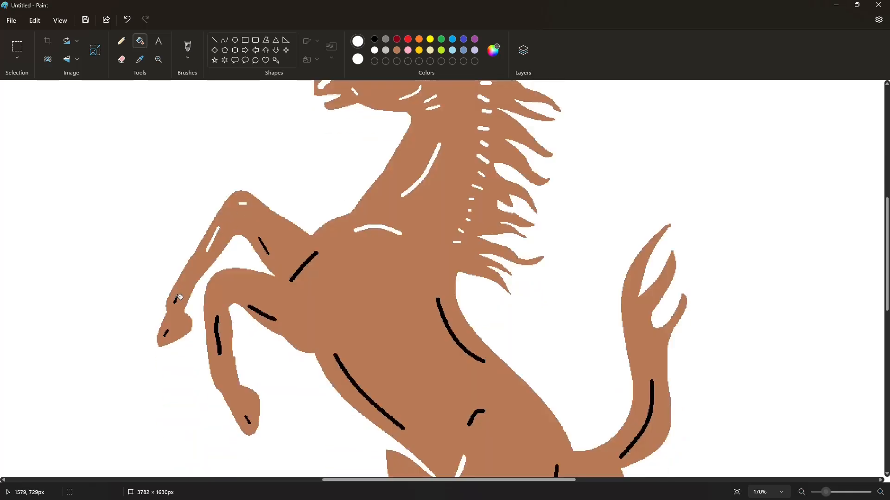
click(166, 333)
click(264, 247)
- Fill the shoulder, lower foreleg, belly and back curves with white
click(303, 267)
click(263, 313)
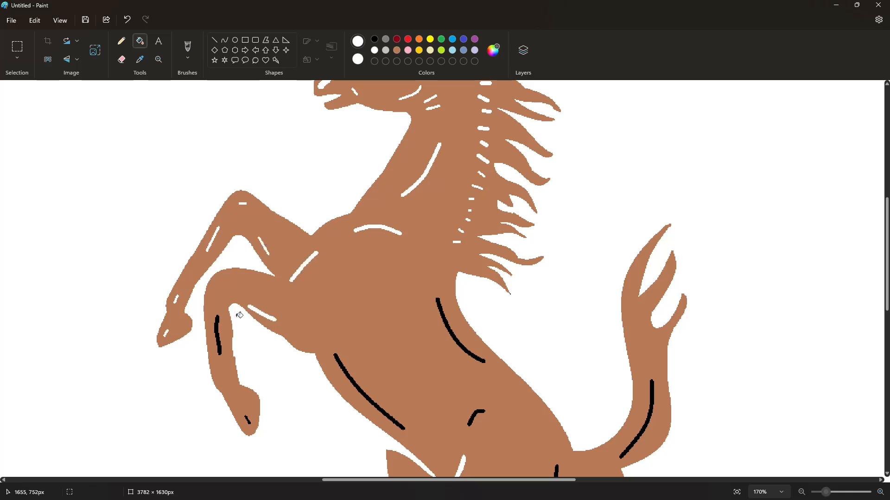
click(219, 335)
click(248, 420)
click(369, 391)
click(449, 333)
- Fill the hip, rump and thigh curves with white
scroll(533, 370, up, 1)
scroll(483, 239, down, 4)
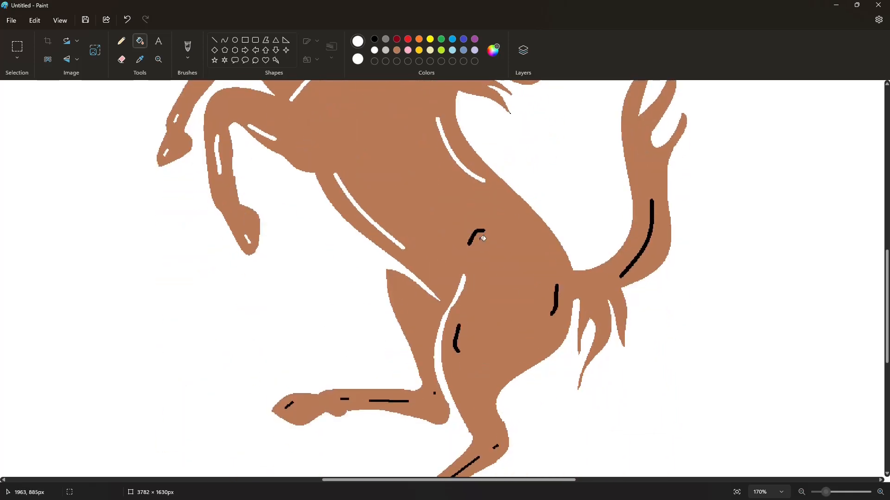
click(483, 239)
scroll(484, 239, down, 2)
click(556, 238)
click(457, 278)
- Fill the black lines on both hind legs and their hooves with white
click(435, 333)
click(394, 341)
click(345, 339)
click(289, 344)
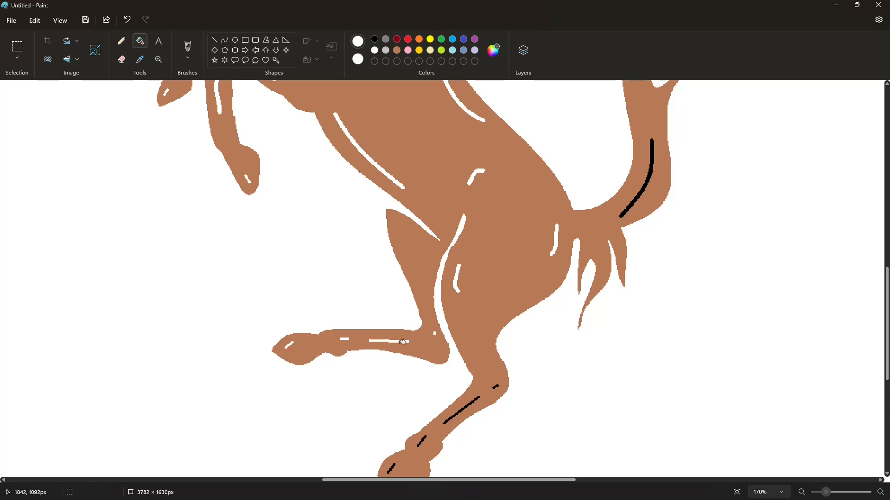
scroll(402, 342, down, 3)
click(392, 287)
click(422, 260)
click(458, 231)
click(495, 205)
- Fill the black curve on the tail with white
scroll(503, 206, up, 4)
click(647, 242)
scroll(658, 269, up, 3)
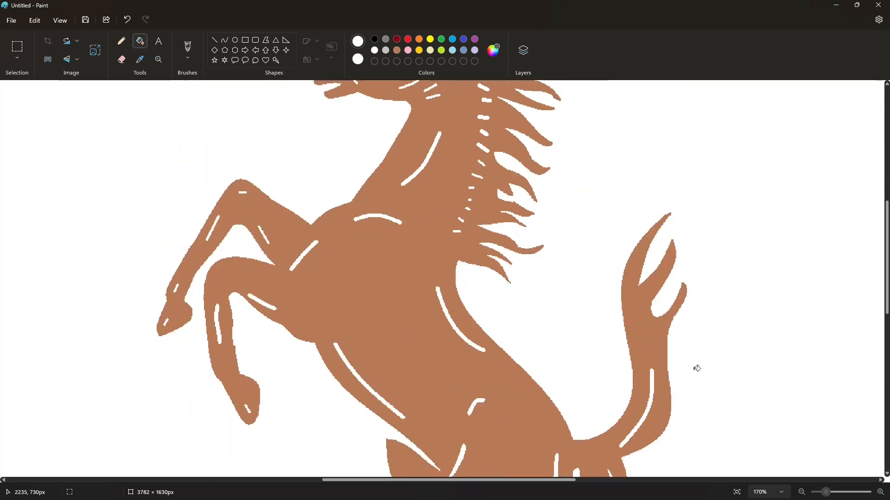
- Fill the brown horse body with black
scroll(698, 369, down, 5)
click(375, 39)
click(435, 272)
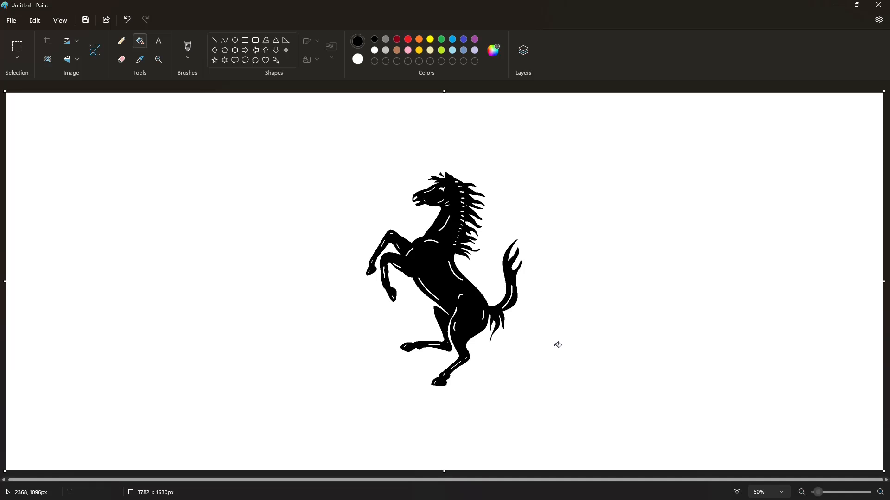
- Add the text "Ferrari" in the Ferro Rosso font at size 350 across the horse's lower hind legs
click(162, 44)
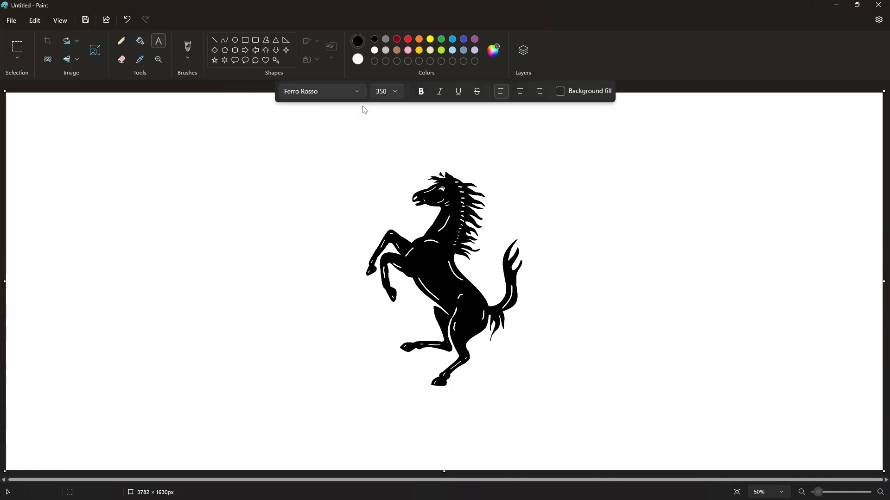
click(358, 93)
click(394, 94)
click(287, 424)
text(f)
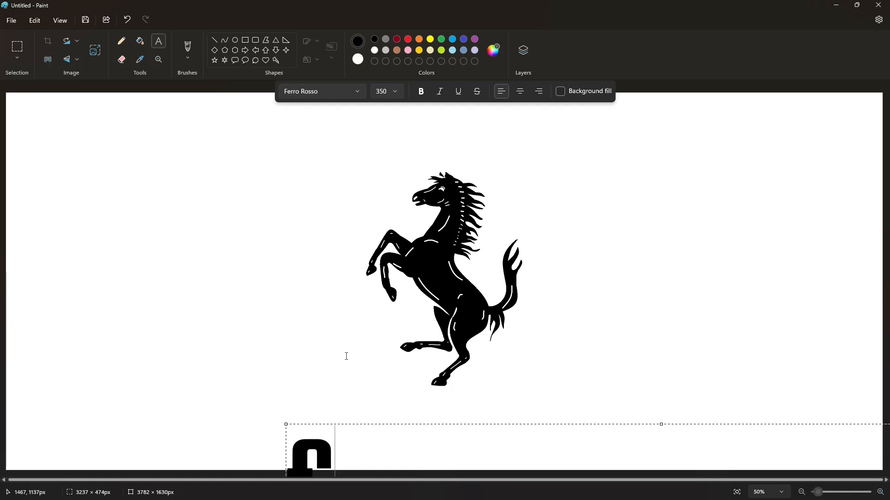
key(BackSpace)
drag(286, 425, 268, 338)
text(Ferrari)
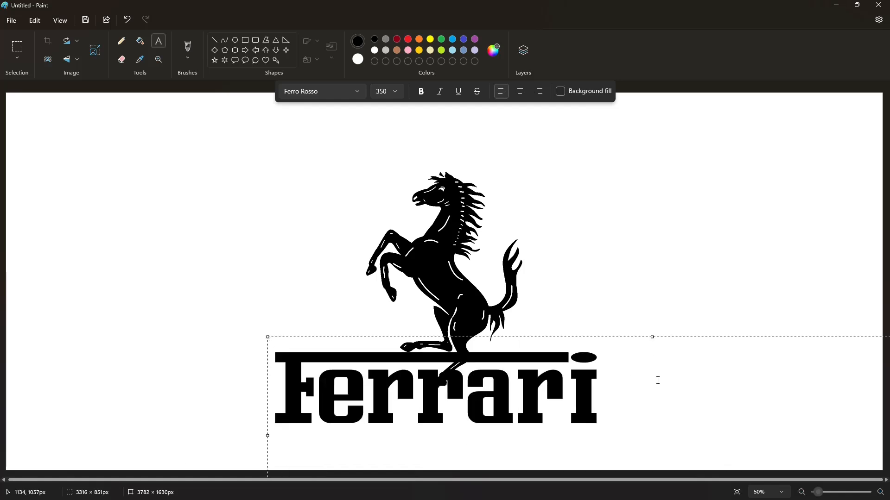
- Reduce the Ferrari text to size 300 and move its text box below the horse's hooves
key(ctrl+a)
click(395, 92)
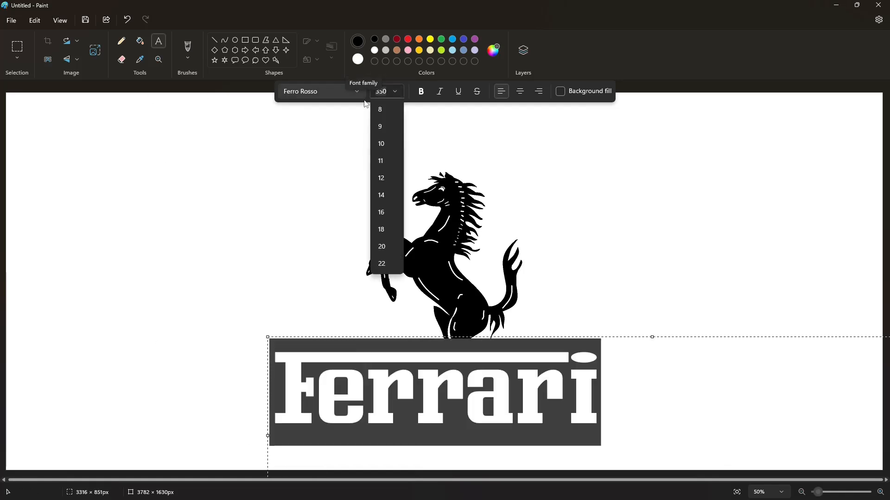
text(300)
key(Return)
drag(265, 334, 352, 395)
- Try the Ferrari text at font sizes 200 and 180
key(ctrl+a)
click(393, 94)
text(200)
key(Return)
key(ctrl+a)
click(385, 91)
text(180)
key(Return)
- Set the Ferrari text to size 190 and commit it to the canvas beneath the horse
key(ctrl+a)
click(399, 91)
text(190)
key(Return)
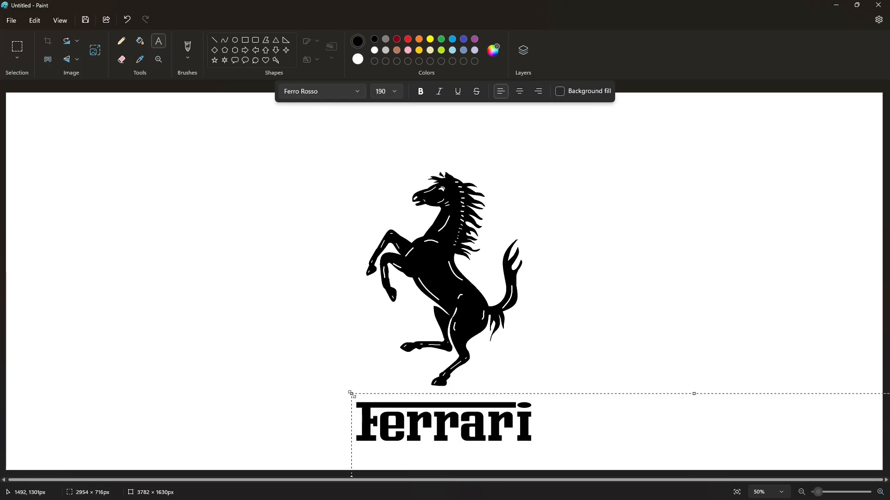
click(518, 377)
- Try a brown fill on the white background and undo it
click(140, 41)
click(396, 51)
click(287, 207)
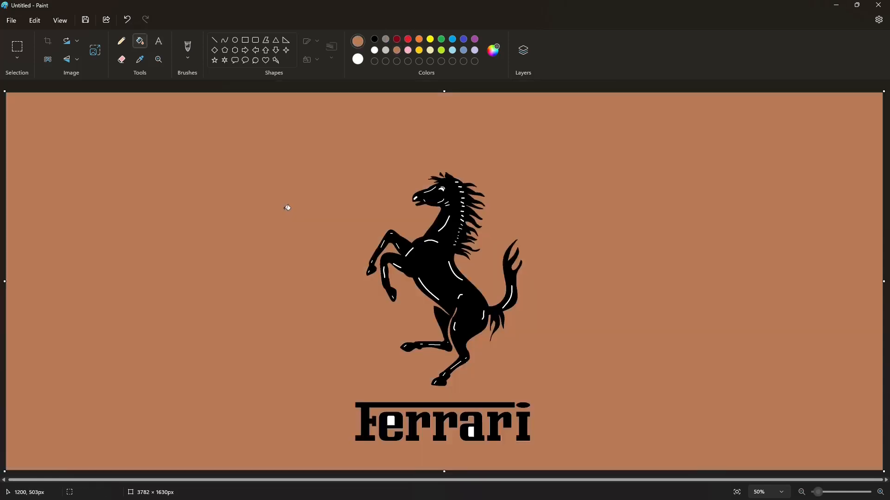
key(ctrl+z)
- Remove the oval dot of the letter i by filling it white and covering it with a white rectangle about 79 × 43 px
scroll(403, 480, up, 2)
drag(403, 480, 482, 479)
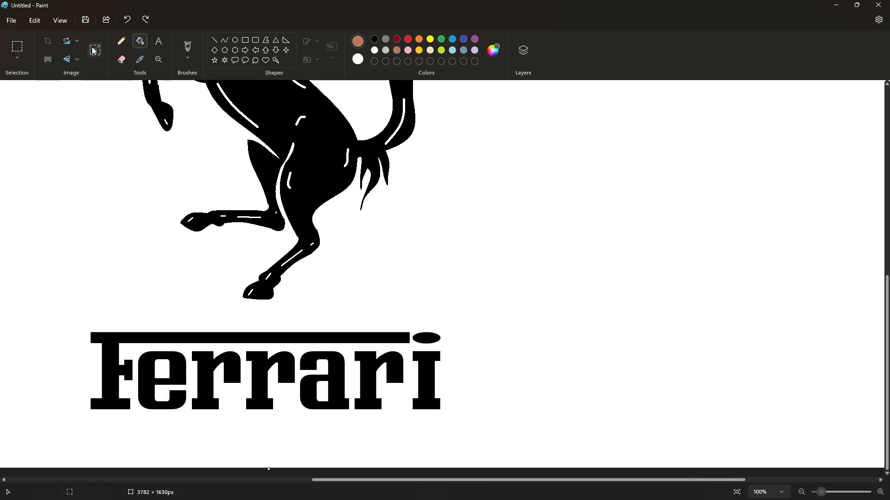
click(374, 50)
click(431, 338)
click(245, 40)
click(309, 59)
click(306, 100)
drag(411, 328, 450, 345)
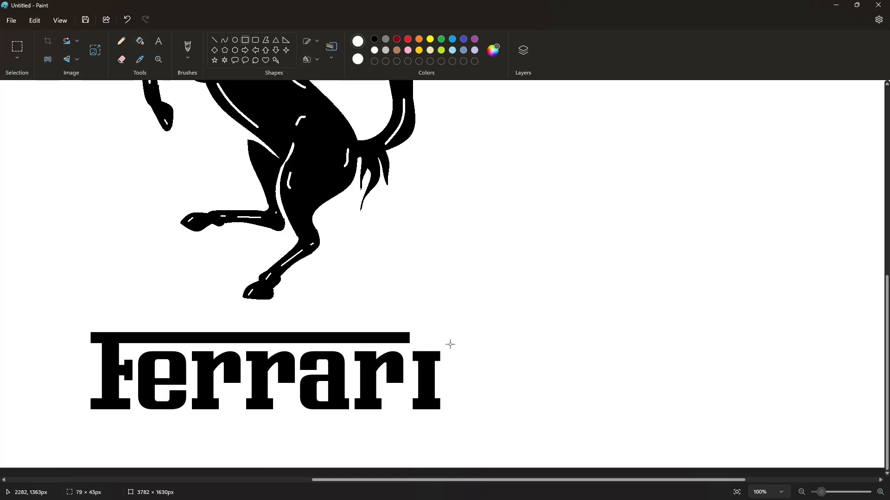
- Copy a piece of the i's stem and place it with transparent background above the letter as a rectangular dot, level with the long bar
click(18, 47)
drag(414, 371, 446, 381)
key(ctrl+c)
key(ctrl+v)
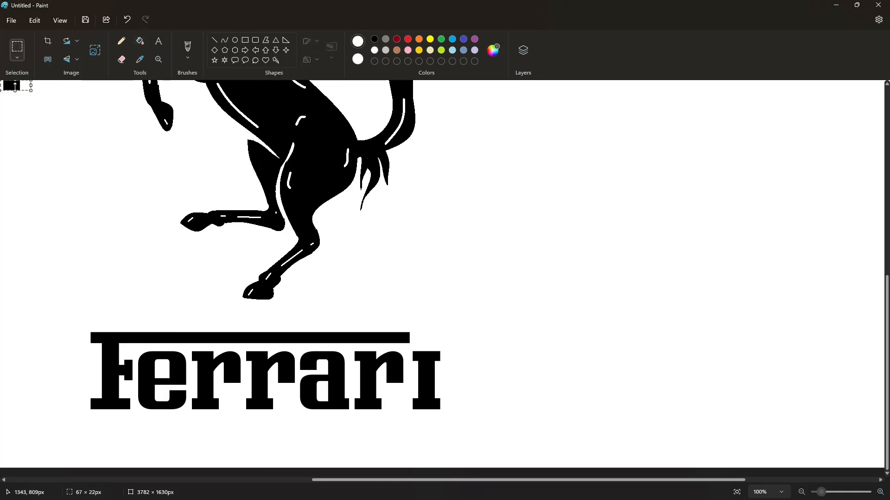
drag(17, 87, 430, 361)
click(17, 58)
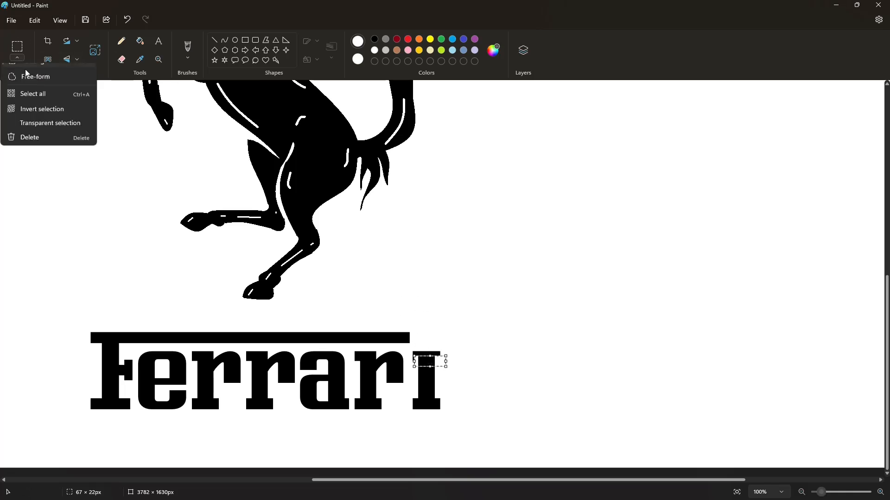
click(37, 123)
key(Up)
key(Up)
key(Up)
key(Up)
key(Up)
key(Up)
key(Up)
key(Up)
key(Up)
key(Up)
key(Up)
key(Up)
key(Up)
key(Up)
key(Up)
key(Up)
key(Up)
key(Up)
key(Up)
key(Up)
key(Down)
key(Down)
key(Down)
key(Down)
key(Down)
key(Down)
key(Down)
key(Down)
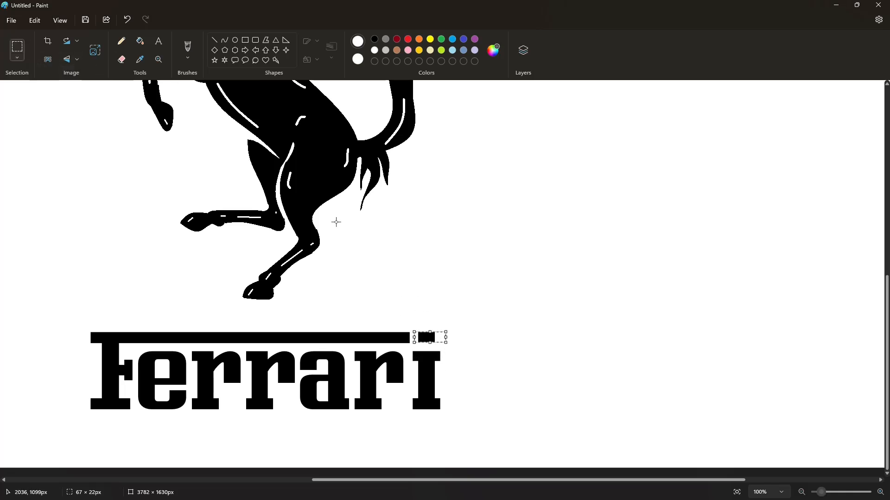
click(657, 299)
- Try a black rounded-rectangle outline about 1011 × 1392 px around the horse
click(214, 40)
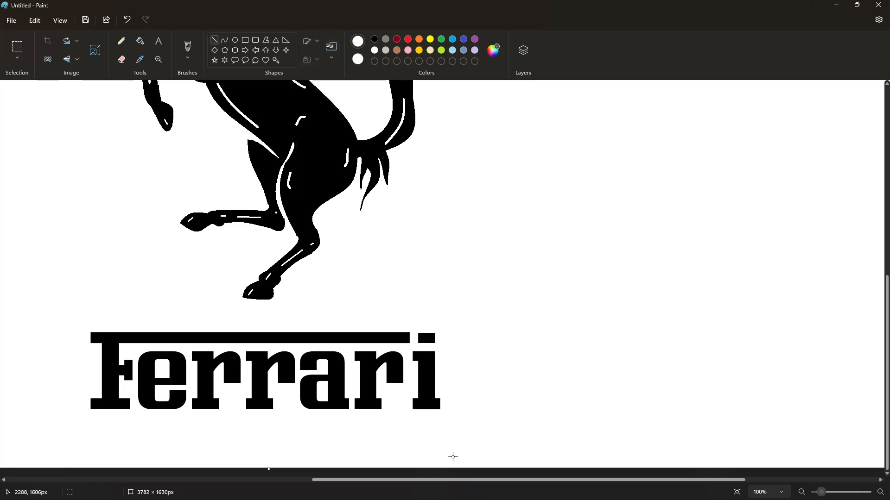
drag(455, 480, 395, 482)
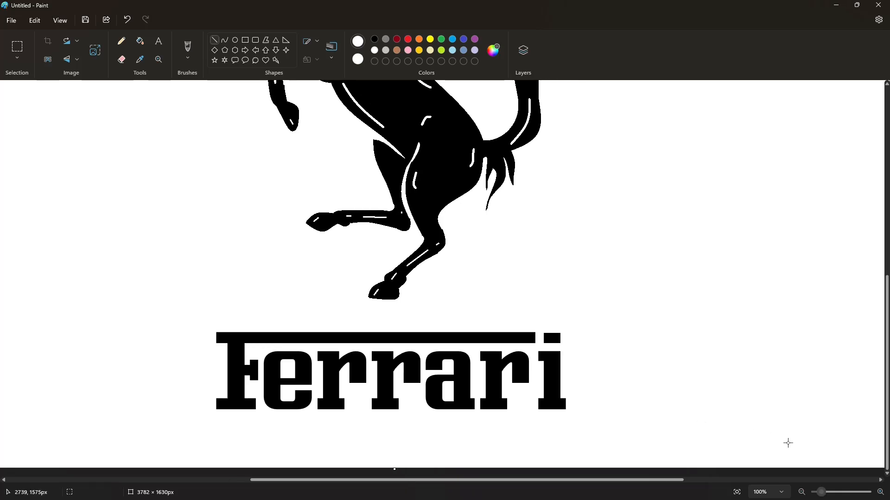
click(801, 493)
click(802, 492)
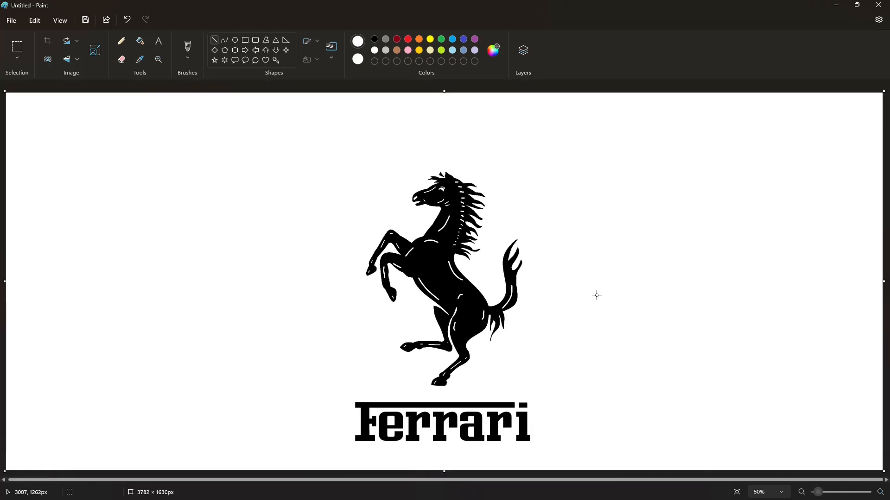
click(256, 41)
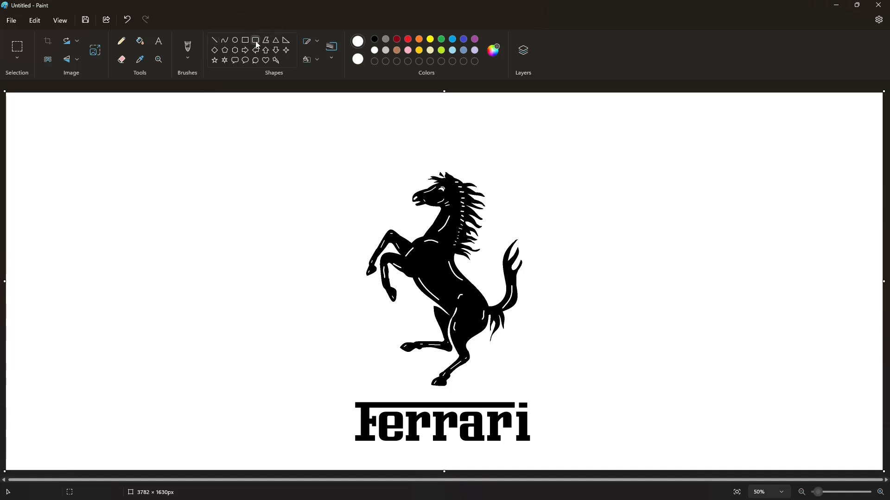
drag(333, 105, 568, 428)
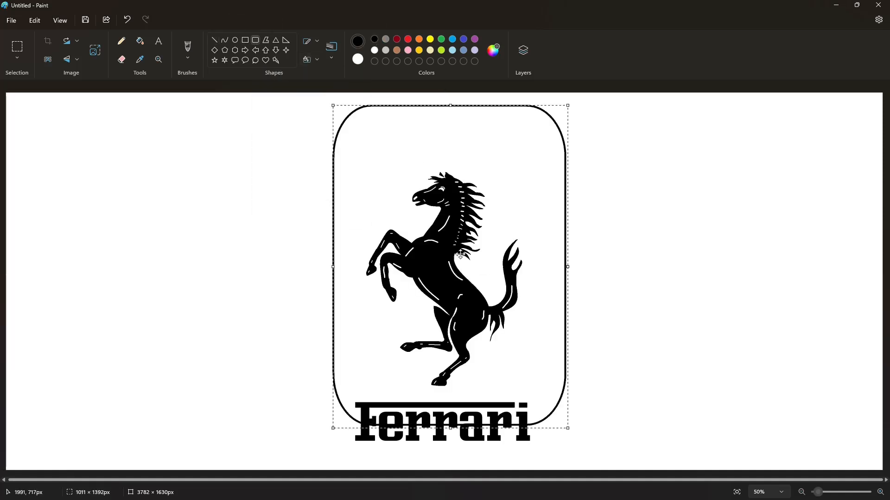
- Choose a thicker shape outline, undo the rounded rectangle, and undo a trial plain rectangle of about 1039 × 1215 px
click(331, 46)
click(338, 96)
key(ctrl+z)
mouse_move(257, 138)
mouse_down()
mouse_move(369, 293)
mouse_move(351, 255)
mouse_move(488, 393)
mouse_move(498, 419)
mouse_up()
click(17, 47)
key(ctrl+z)
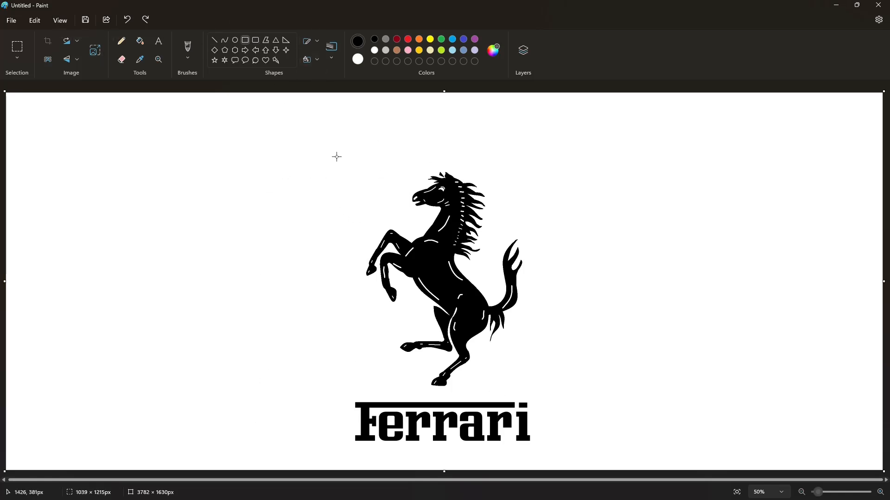
- Draw a thick black rectangular frame about 983 × 1545 px around the horse and lettering, and narrow it slightly to center the emblem
drag(334, 103, 563, 461)
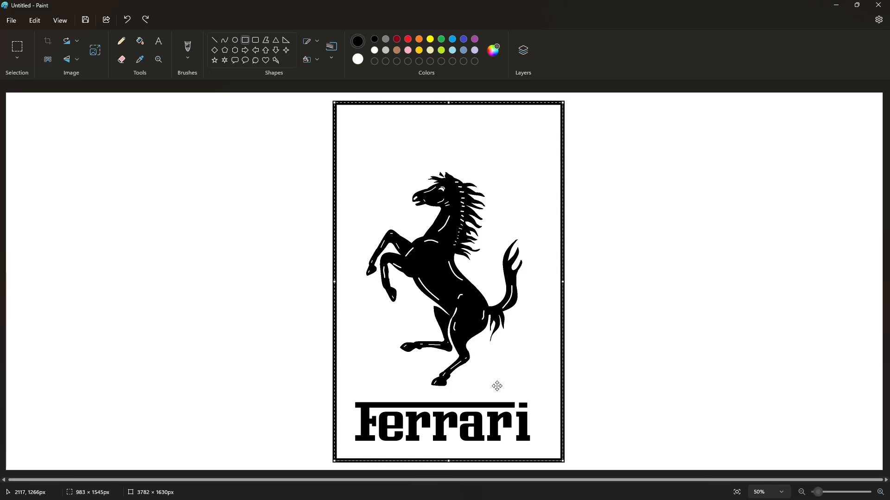
mouse_move(563, 283)
mouse_down()
mouse_move(540, 294)
mouse_move(553, 290)
mouse_up()
drag(445, 102, 449, 104)
click(645, 332)
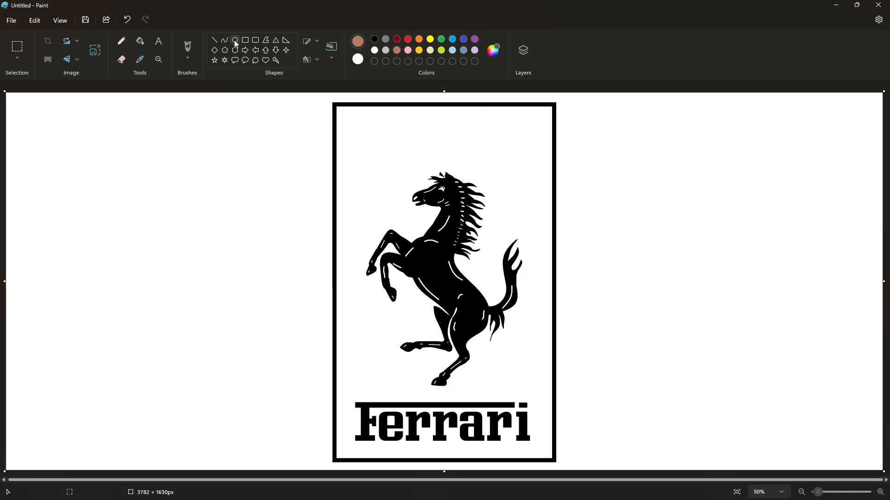
- Draw a thick brown ring about 85 × 88 px and move it to the blank area left of the frame
drag(334, 105, 354, 126)
key(Left)
key(Left)
key(Left)
key(Left)
key(Left)
key(Left)
key(Left)
key(Left)
key(Left)
key(Left)
key(Left)
key(Left)
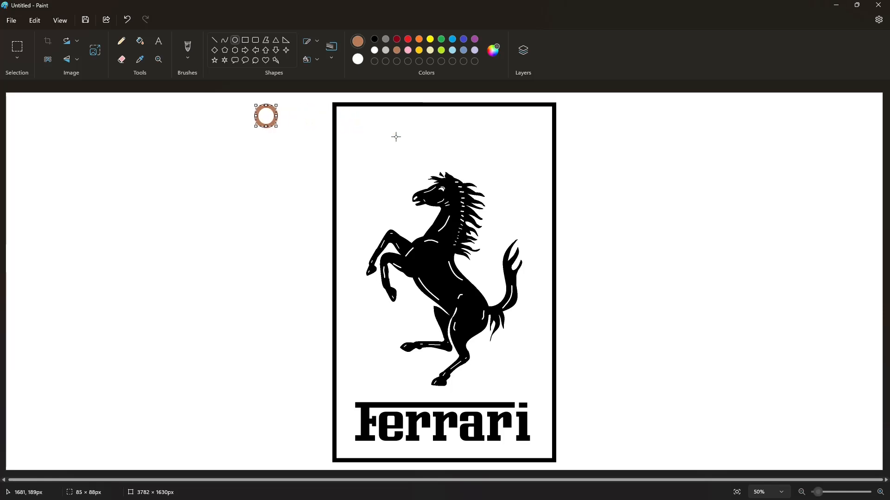
key(Left)
key(Left)
key(Left)
key(Left)
key(Left)
click(19, 47)
drag(201, 92, 303, 182)
click(324, 199)
- Erase the brown ring with white lines so that only its upper-left arc remains
click(881, 492)
scroll(527, 379, up, 4)
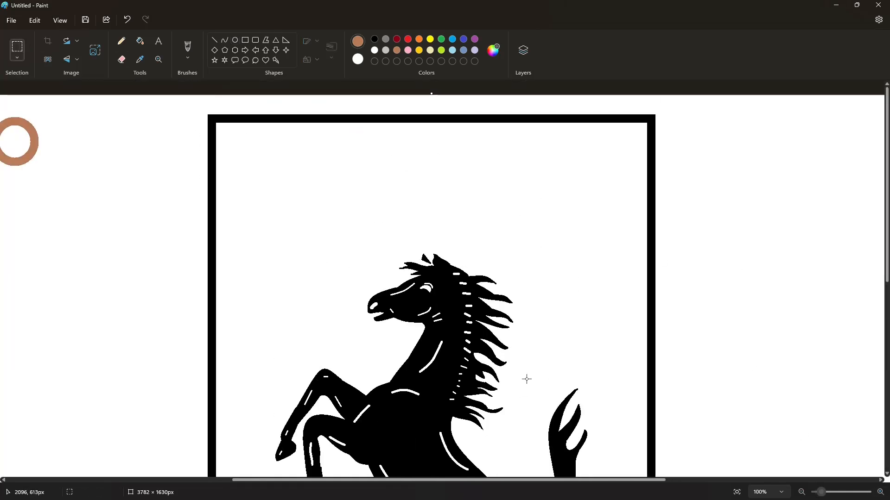
scroll(317, 429, left, 3)
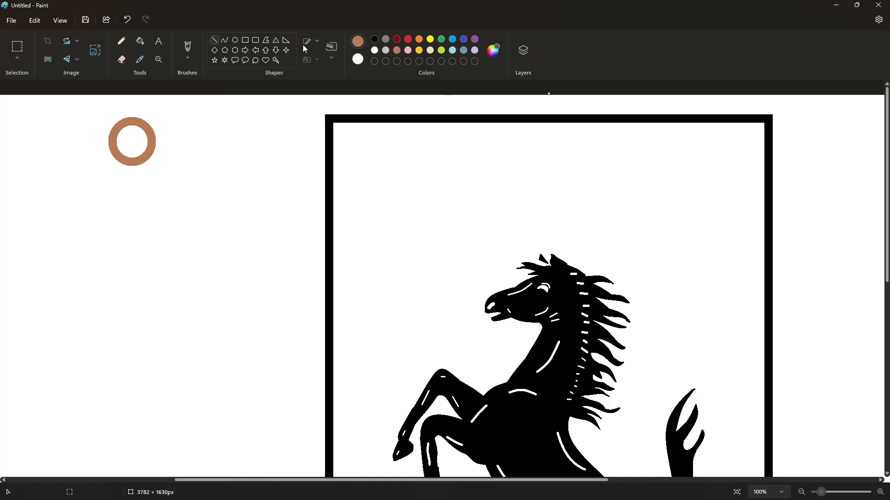
click(375, 50)
drag(131, 129, 179, 128)
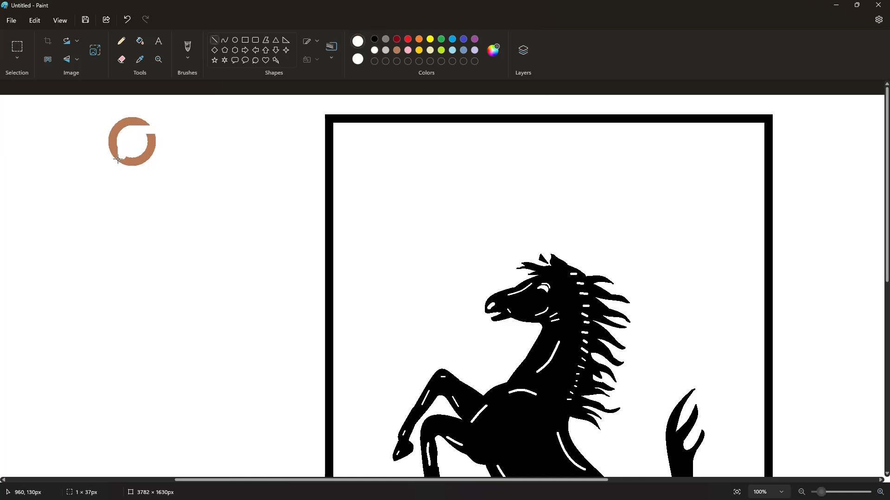
drag(121, 138, 145, 133)
- Copy the brown arc and place the copy over the frame's upper-left corner
click(19, 48)
drag(74, 100, 182, 195)
drag(133, 134, 337, 135)
- Fill the black corner outside the upper-left arc with white and the arc itself with black
click(140, 41)
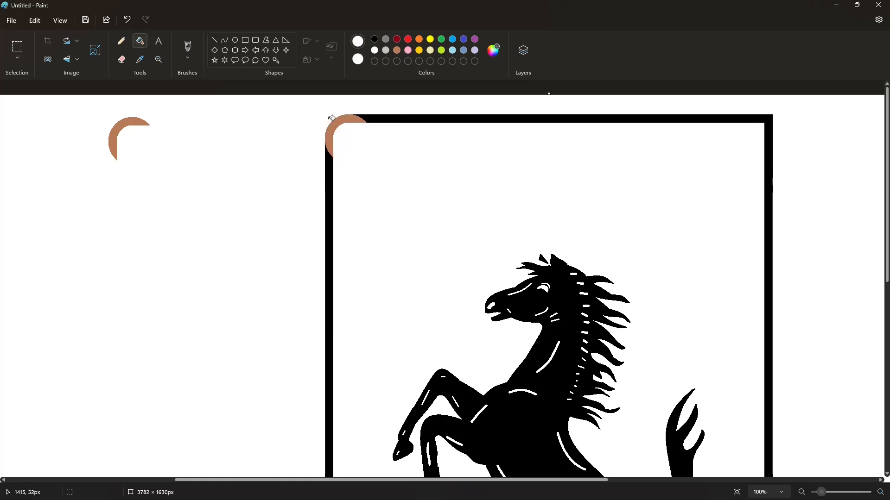
click(374, 39)
click(338, 130)
ctrl+scroll(602, 271, down, 2)
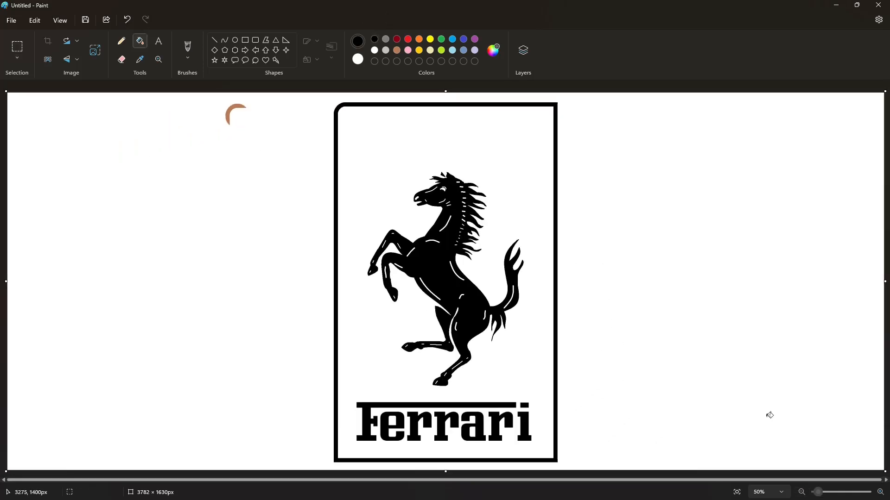
- Paste another brown arc, flip it horizontally and place it over the frame's upper-right corner
click(880, 492)
scroll(632, 409, up, 4)
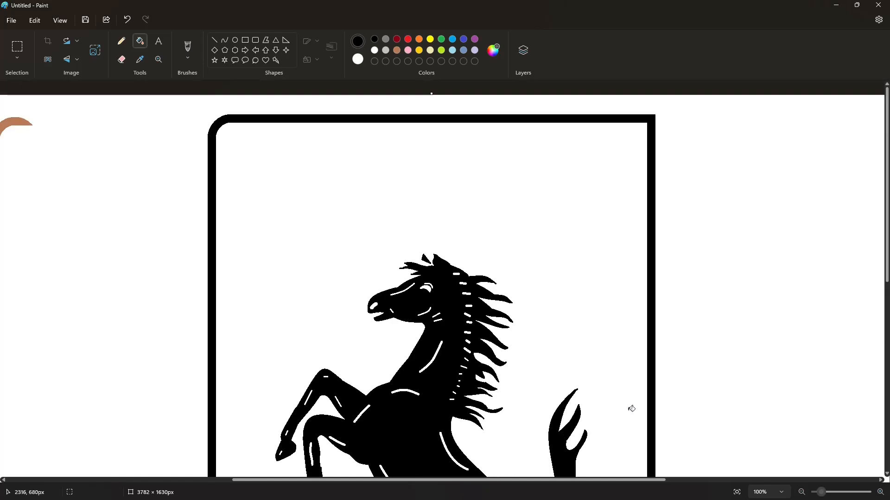
key(ctrl+v)
click(76, 61)
click(72, 92)
drag(22, 152, 602, 162)
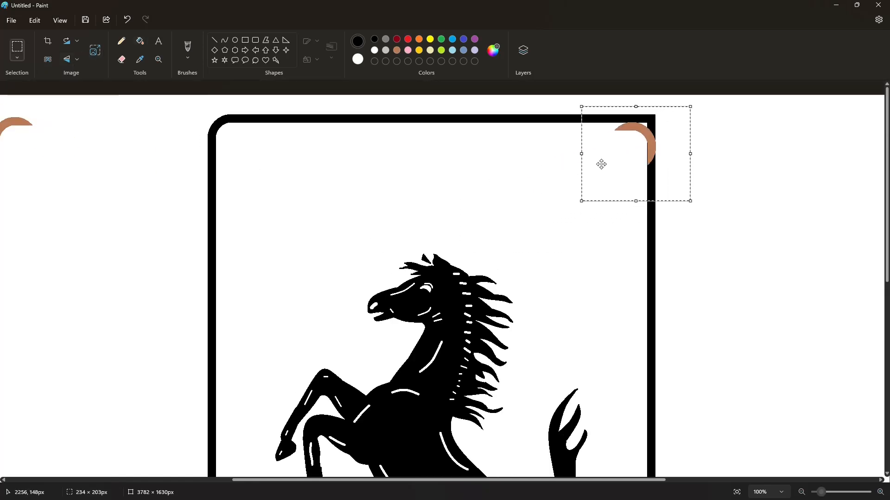
click(711, 256)
- Paste another brown arc, flip it vertically and place it over the frame's lower-left corner
scroll(710, 256, down, 5)
scroll(710, 256, down, 3)
key(ctrl+v)
click(76, 61)
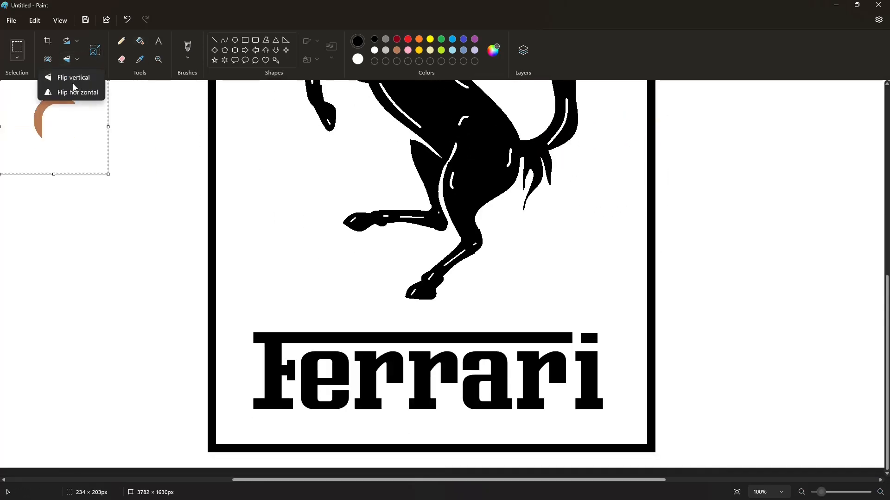
click(75, 74)
drag(51, 122, 224, 415)
click(139, 351)
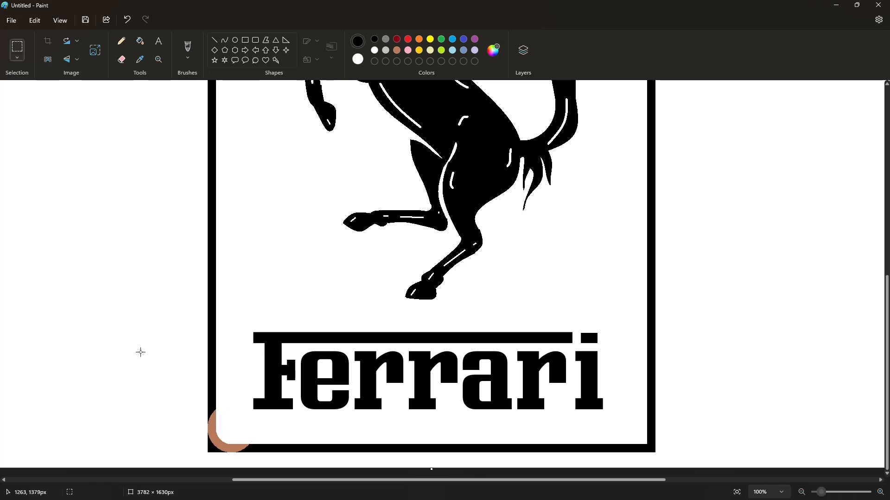
- Paste a brown arc, flip it to match the frame's lower-right corner and align it over that corner
key(ctrl+v)
click(77, 61)
click(72, 74)
drag(72, 84, 644, 374)
key(Right)
key(Right)
key(Right)
key(Right)
key(Right)
key(Right)
key(Right)
key(Right)
key(Right)
key(Right)
key(Right)
key(Right)
key(Right)
key(Right)
key(Right)
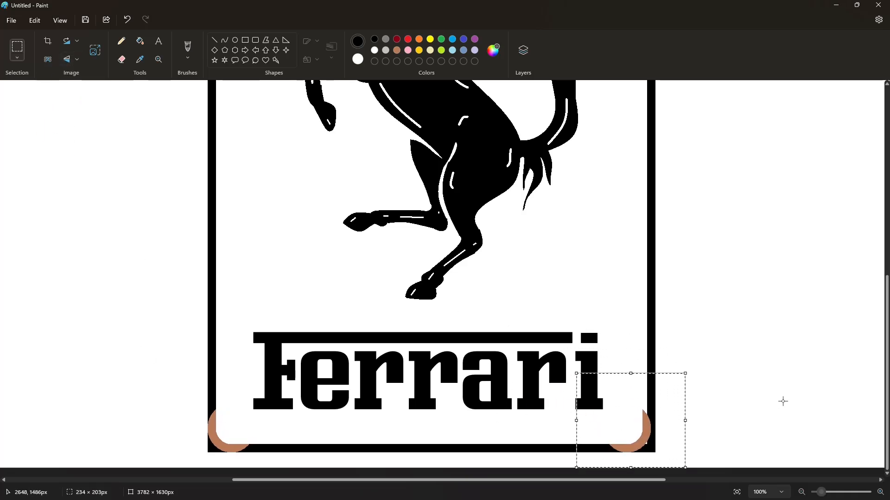
click(140, 40)
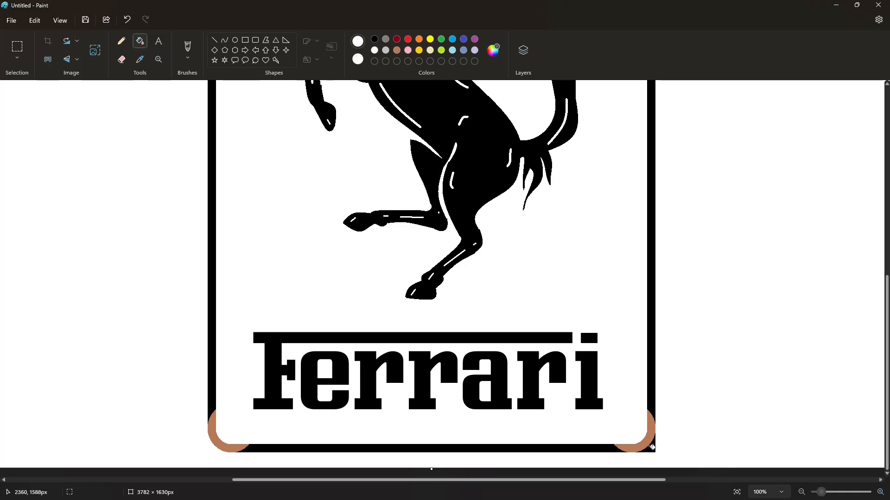
- Fill the black remnant outside the frame's lower-right corner with white and the three remaining brown corner arcs with black
scroll(652, 448, up, 8)
click(656, 158)
scroll(656, 157, down, 8)
click(651, 431)
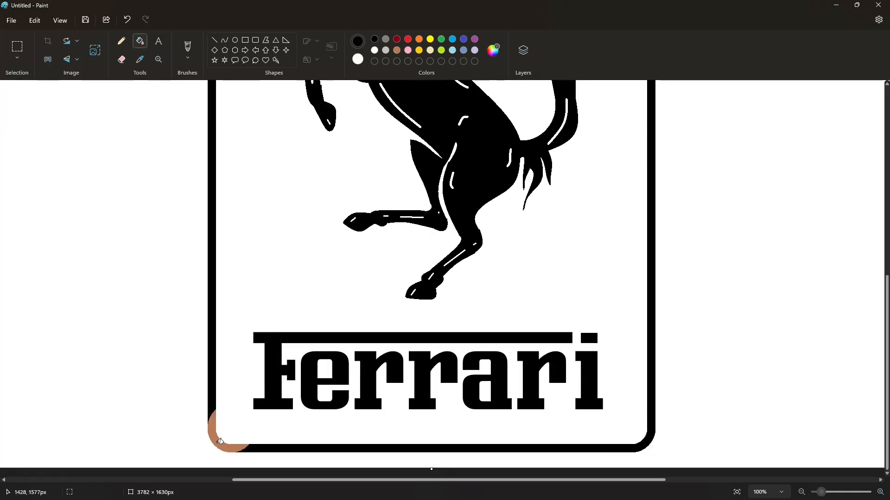
click(221, 442)
scroll(723, 417, up, 8)
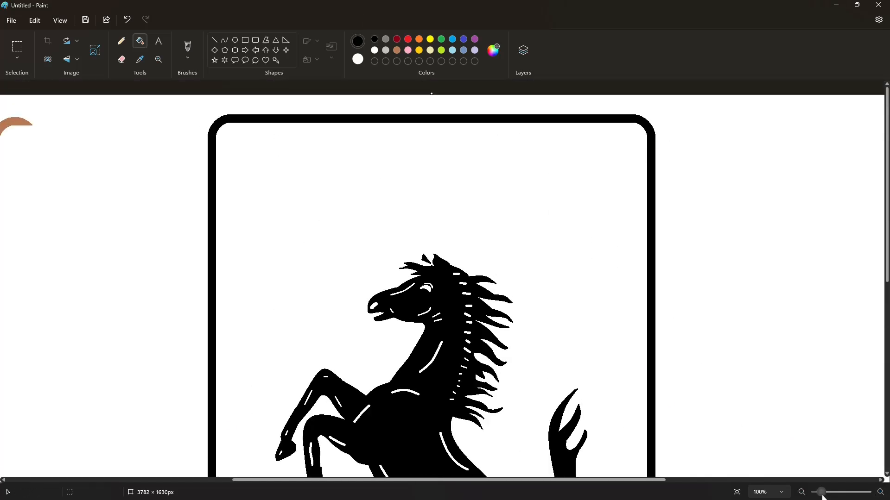
- Choose the Line shape with a thin outline
click(801, 493)
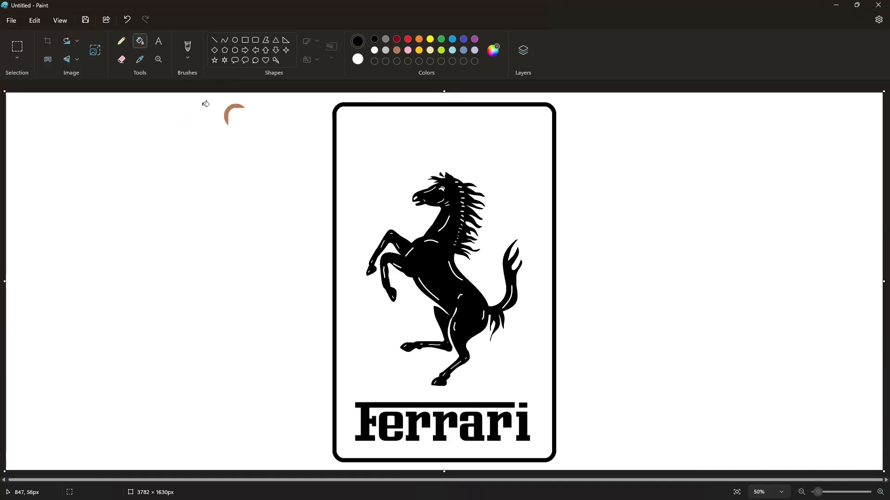
click(331, 56)
click(332, 90)
click(397, 50)
drag(552, 122, 335, 134)
click(636, 178)
key(ctrl+z)
- Add green to the custom colors and draw a thin horizontal green line across the frame just below its upper edge
click(441, 39)
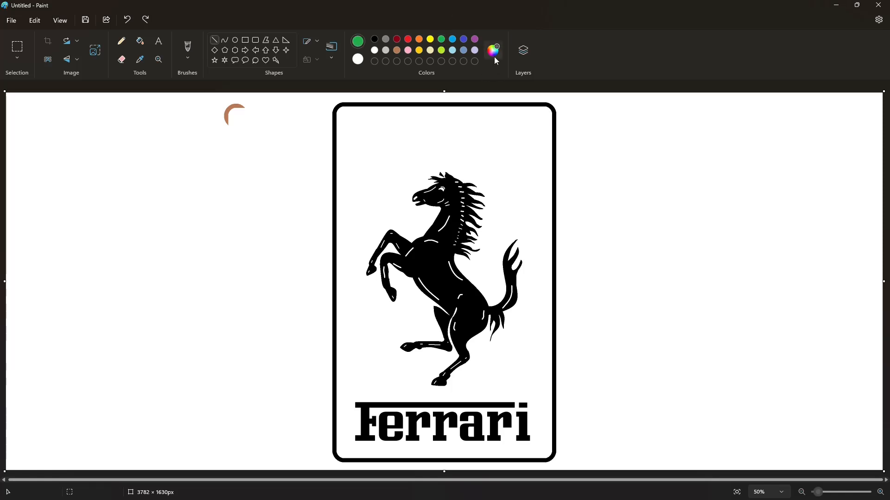
click(494, 53)
click(425, 377)
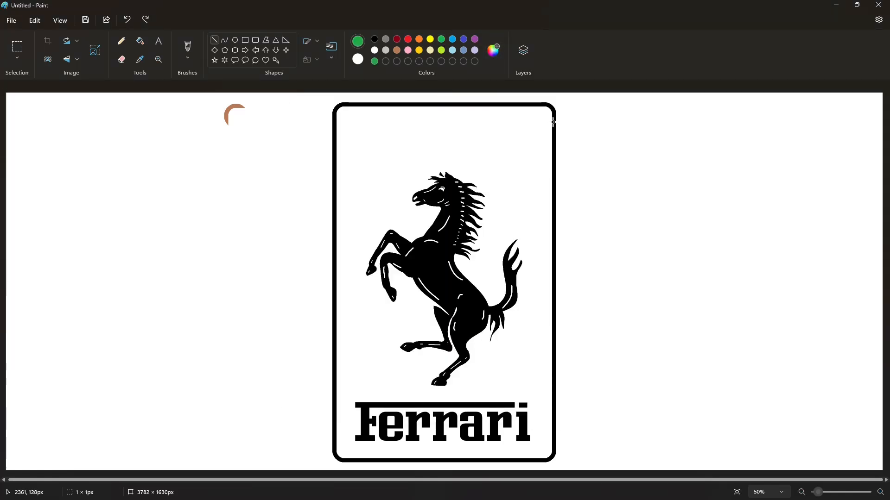
drag(553, 122, 335, 122)
- Draw two thin horizontal red lines across the frame, evenly spaced below the green line and above the horse's head
click(408, 39)
drag(553, 138, 335, 138)
drag(553, 153, 335, 153)
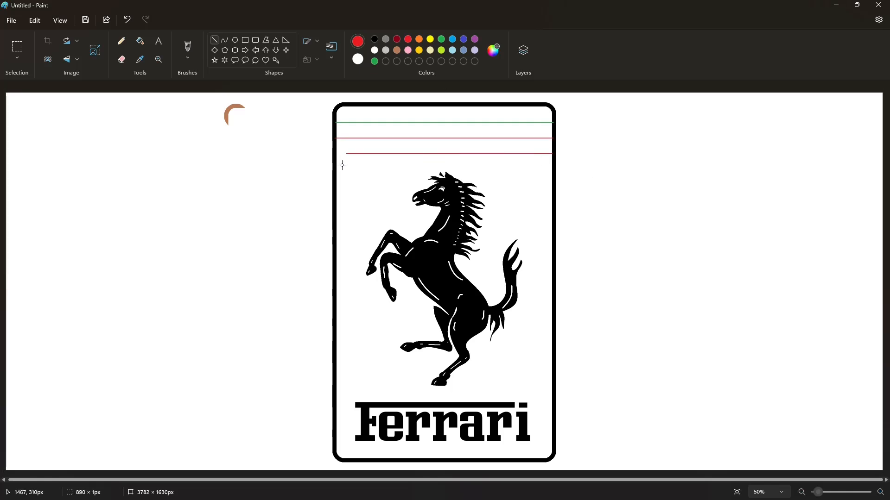
- Cover the colored line ends overlapping the frame's vertical sides using a thicker black line
click(880, 492)
scroll(696, 413, up, 4)
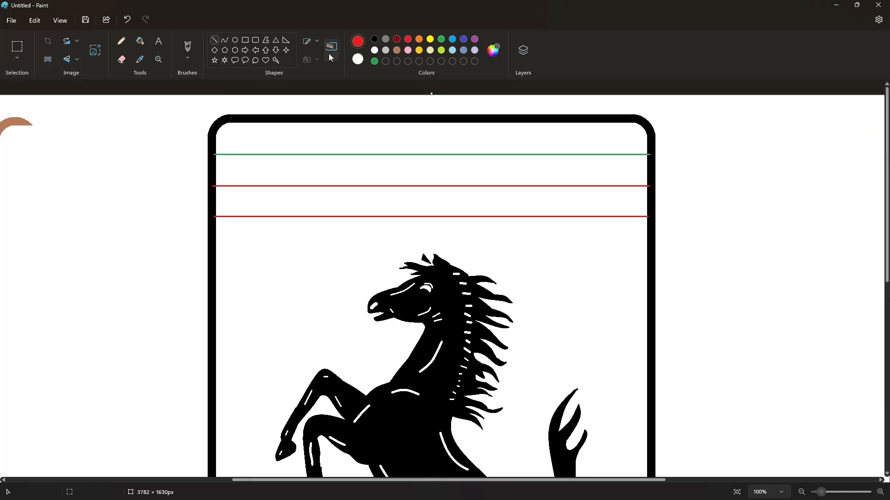
click(331, 52)
click(332, 143)
click(375, 39)
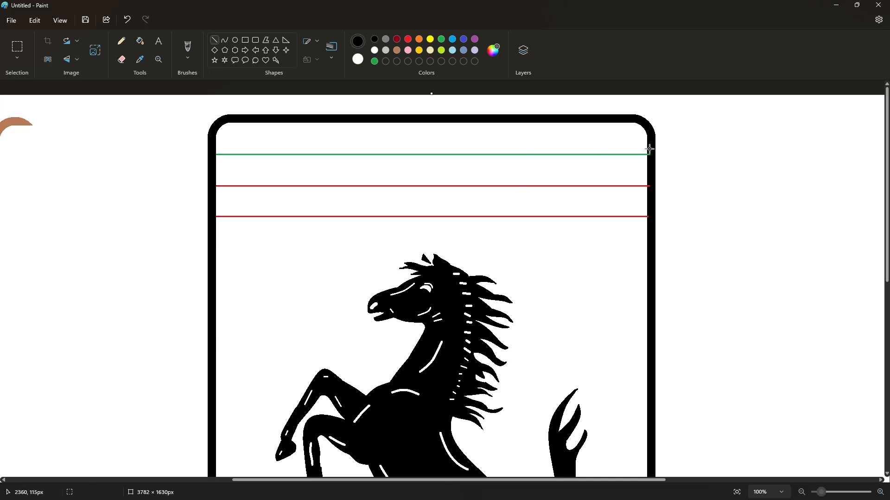
- Fill the leftover brown arc outside the frame with white and the band above the green line with the custom green
click(802, 492)
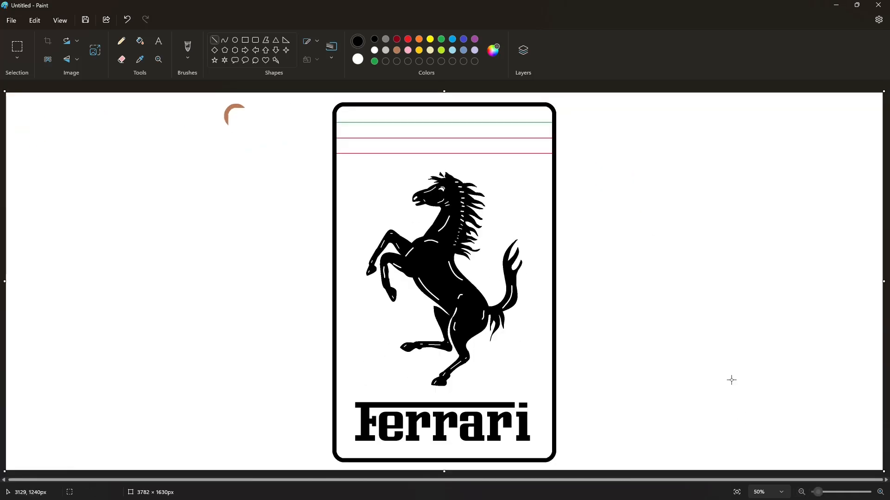
click(145, 48)
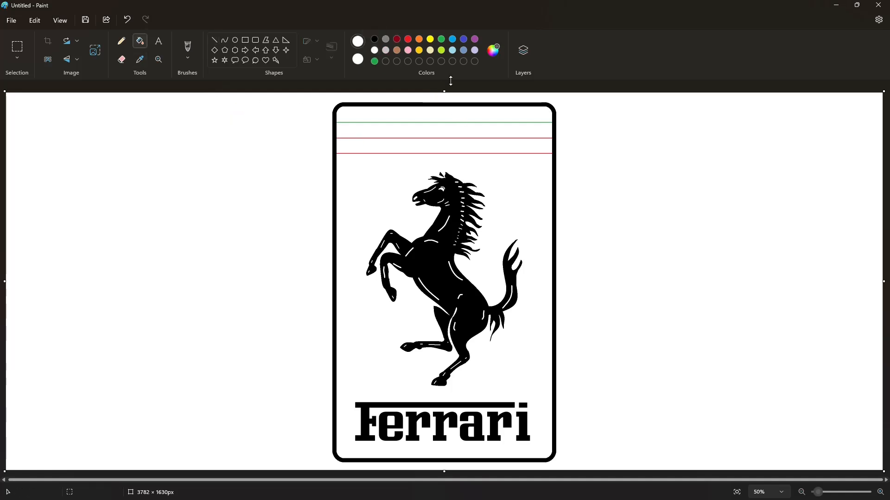
click(374, 62)
click(423, 114)
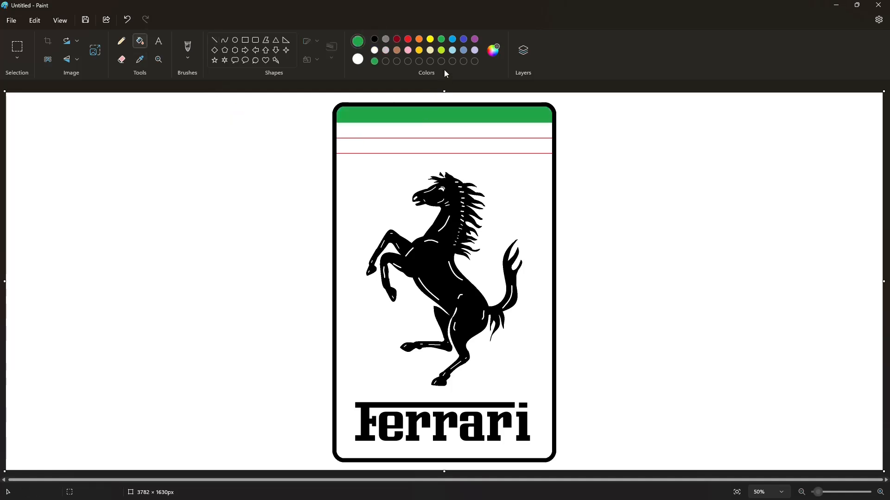
- Fill the band between the two red lines with red and the background around the horse and lettering with yellow
click(408, 39)
click(426, 145)
click(430, 39)
click(466, 368)
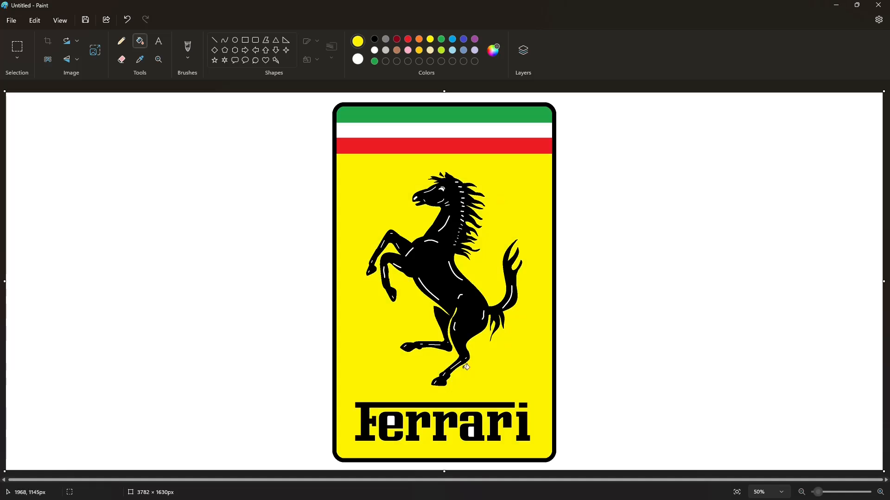